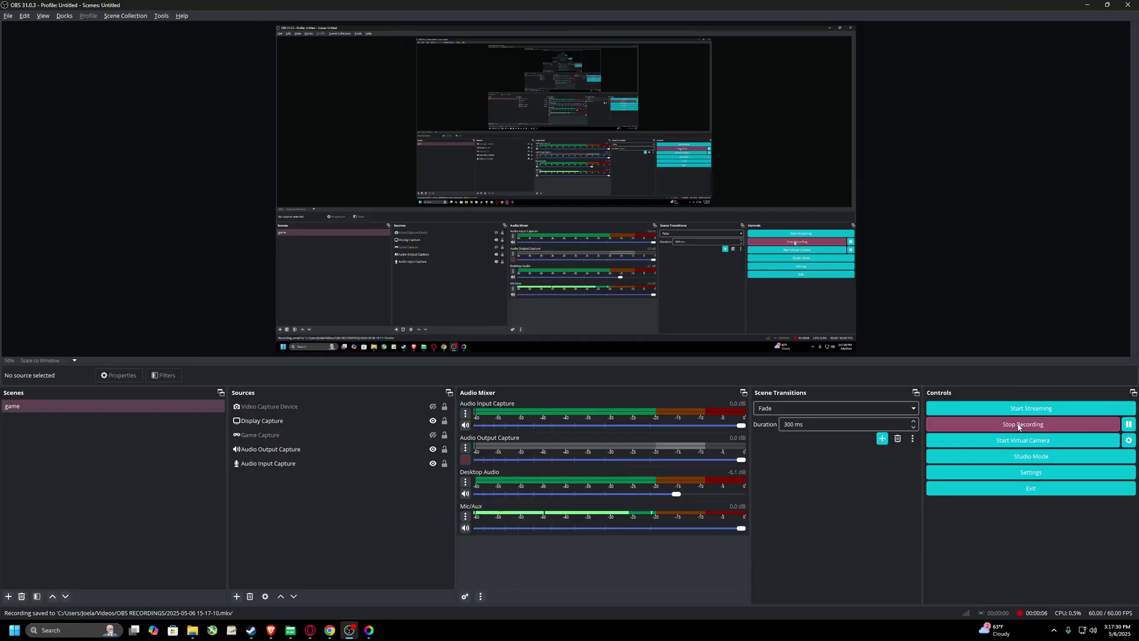
# Switch from OBS Studio to the God of War ReShade Settings page on Nexus Mods
pyautogui.hotkey('alt', 'Tab')
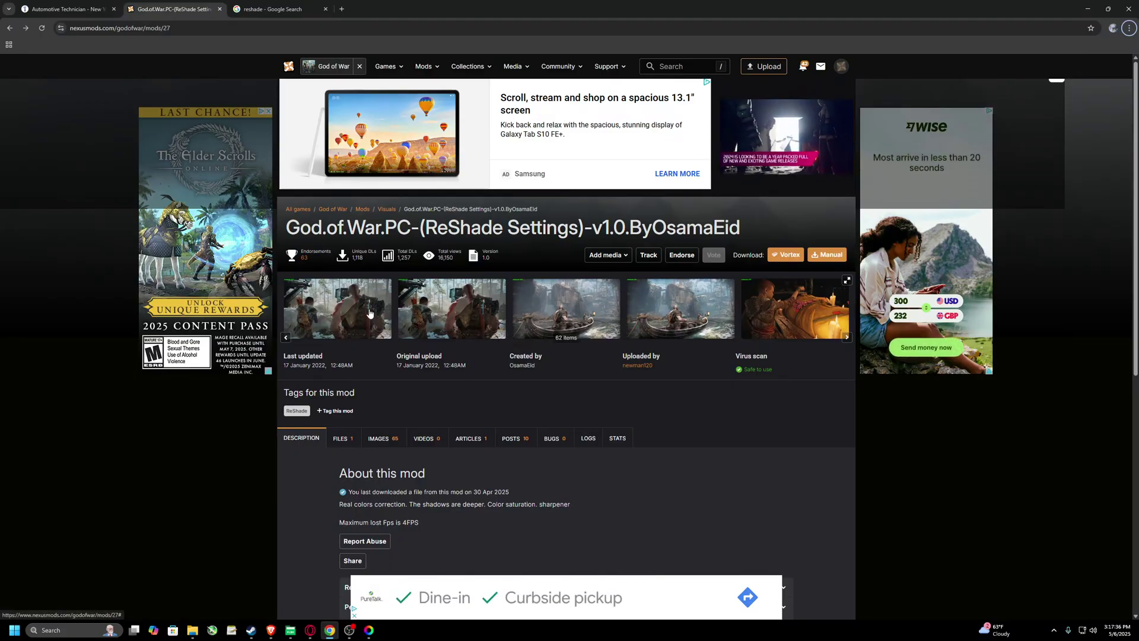
pyautogui.click(339, 320)
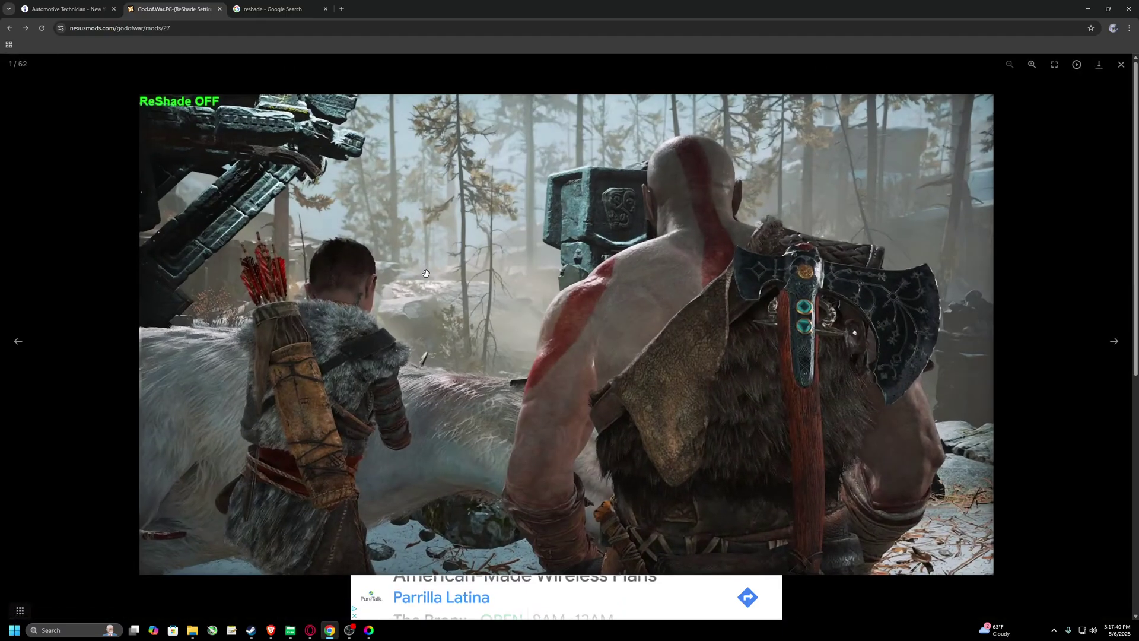
pyautogui.press('Right')
pyautogui.press('Left')
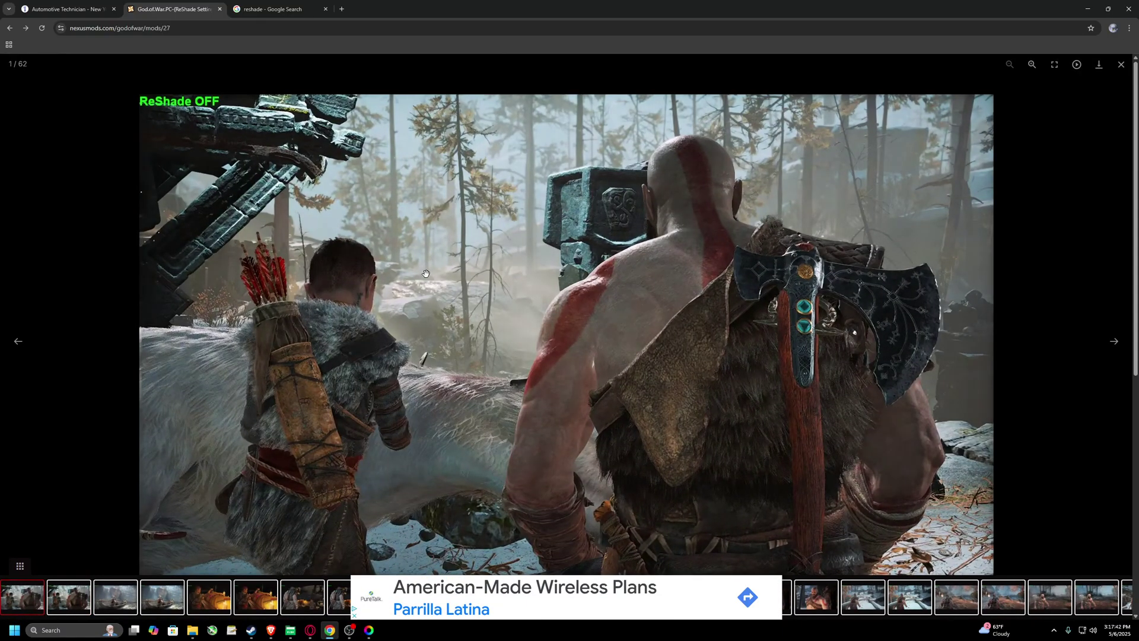
pyautogui.press('Right')
pyautogui.press('Right')
pyautogui.press('Right')
pyautogui.press('Left')
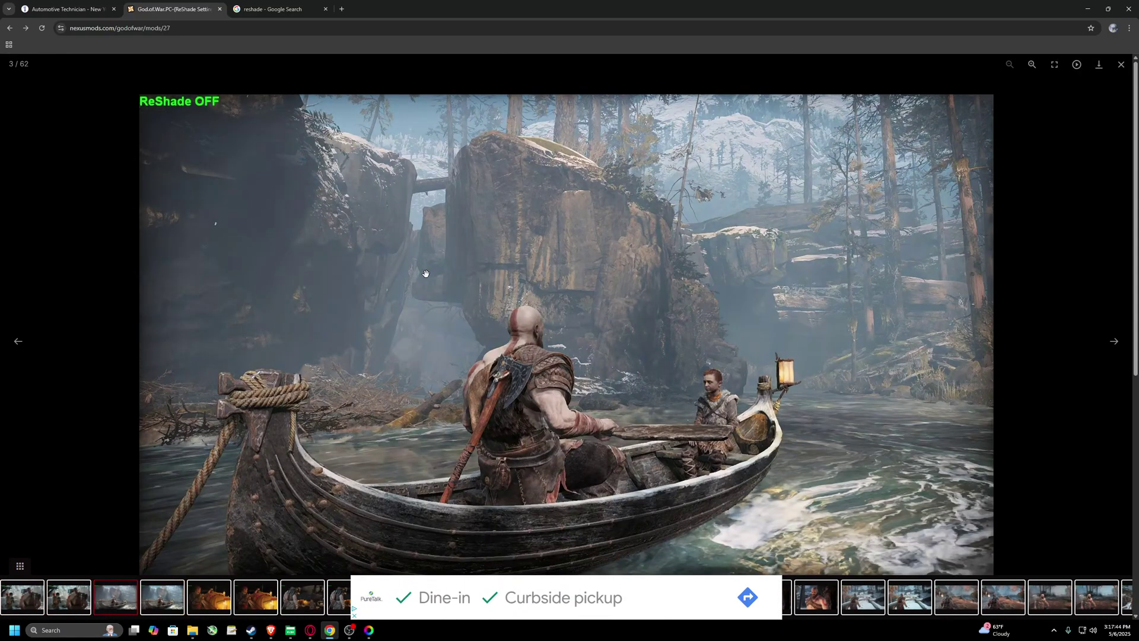
pyautogui.press('Right')
pyautogui.press('Left')
pyautogui.press('Right')
pyautogui.press('Left')
pyautogui.press('Right')
pyautogui.click(1122, 65)
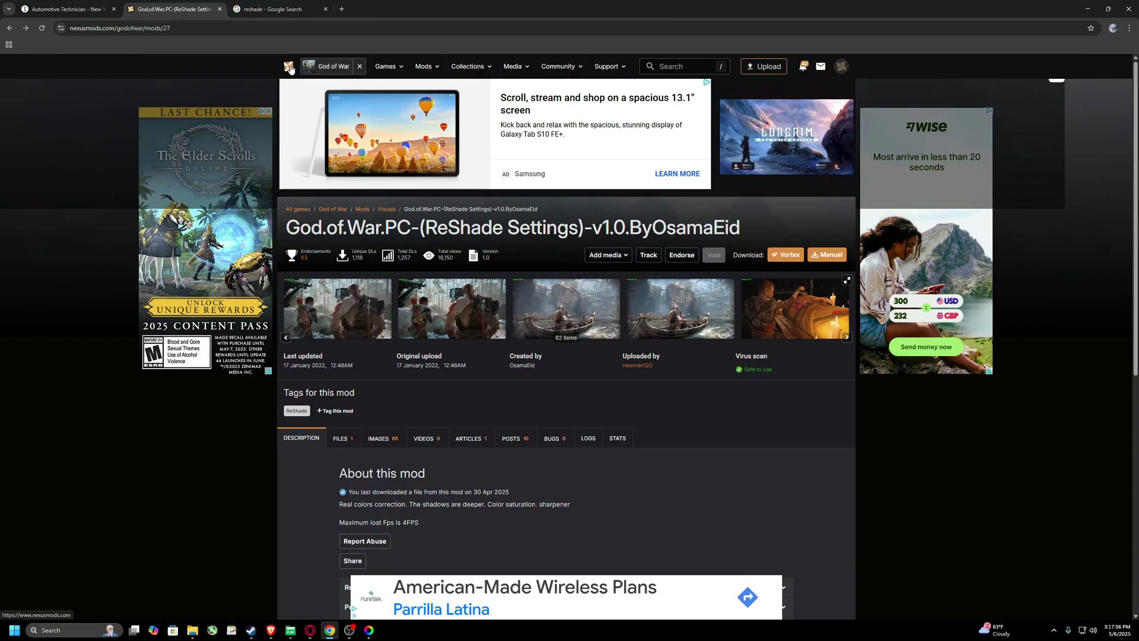
pyautogui.click(93, 28)
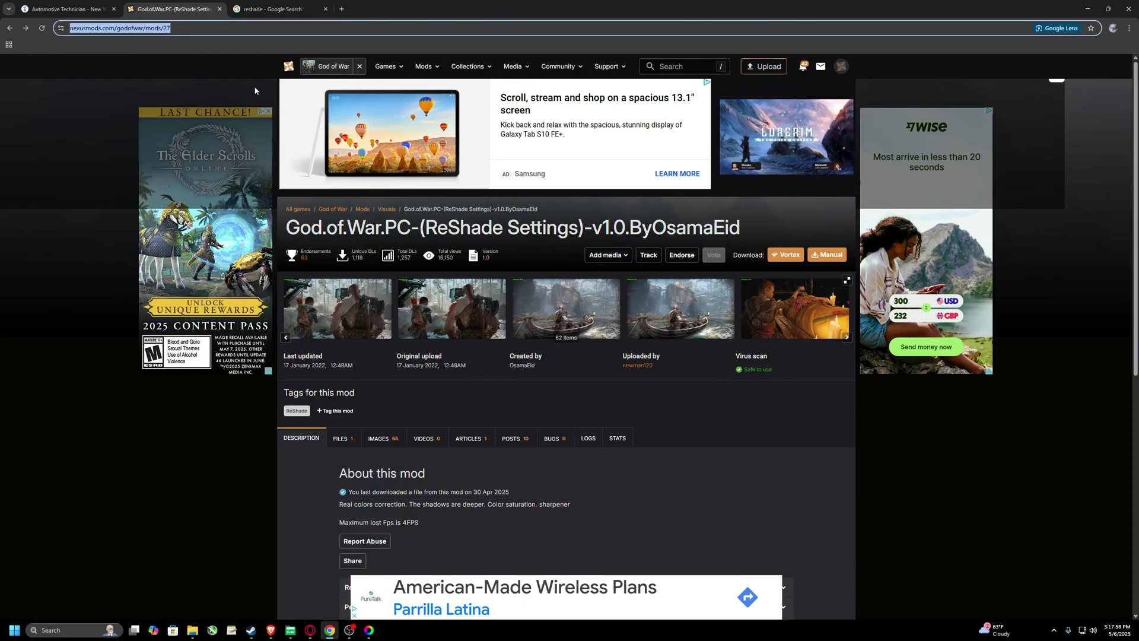
pyautogui.click(255, 90)
pyautogui.click(686, 66)
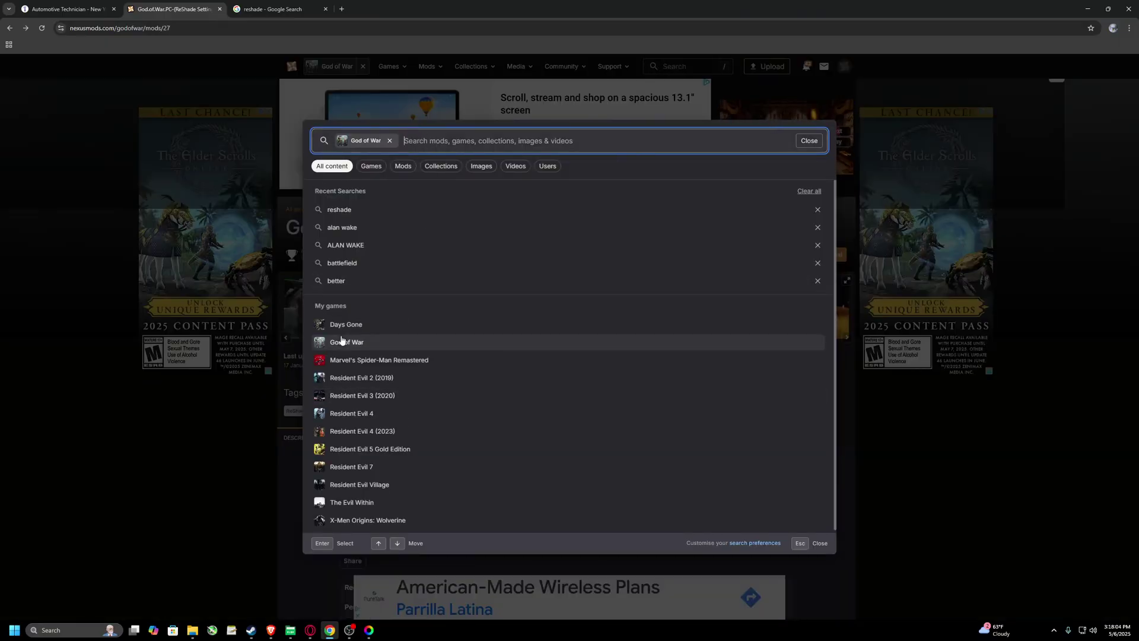
pyautogui.scroll(-1, 384, 268)
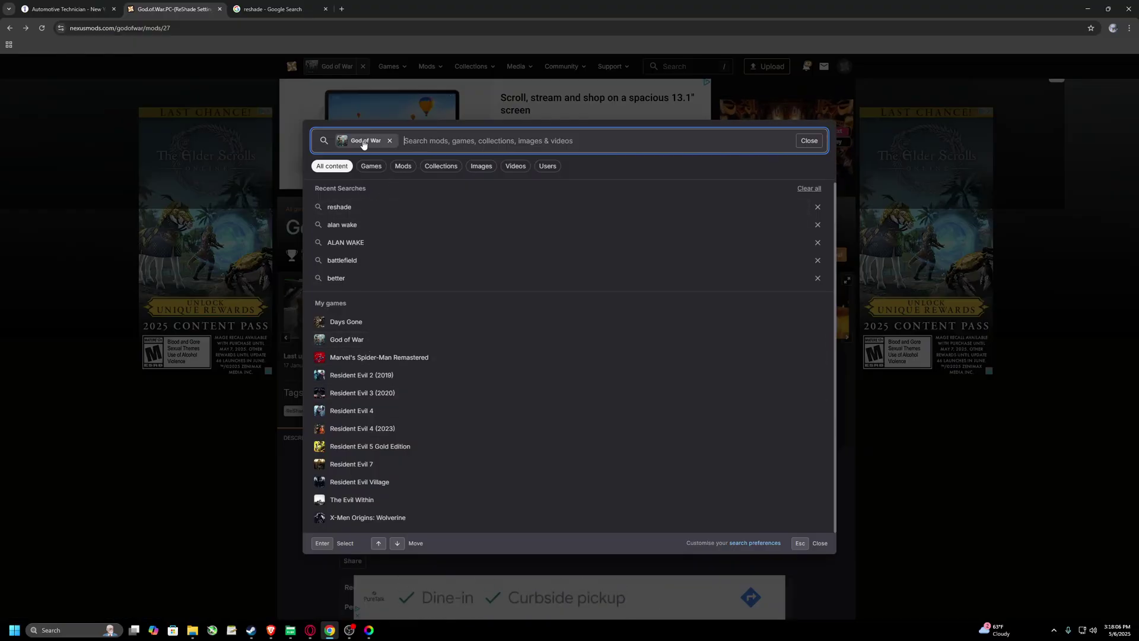
pyautogui.click(407, 168)
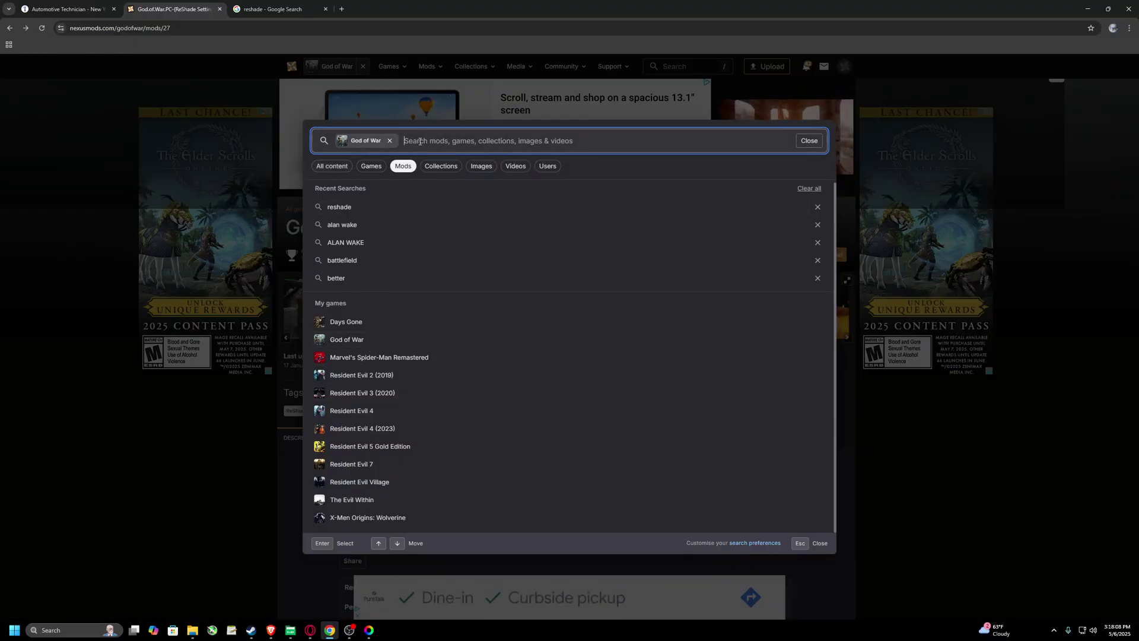
pyautogui.write('reshade')
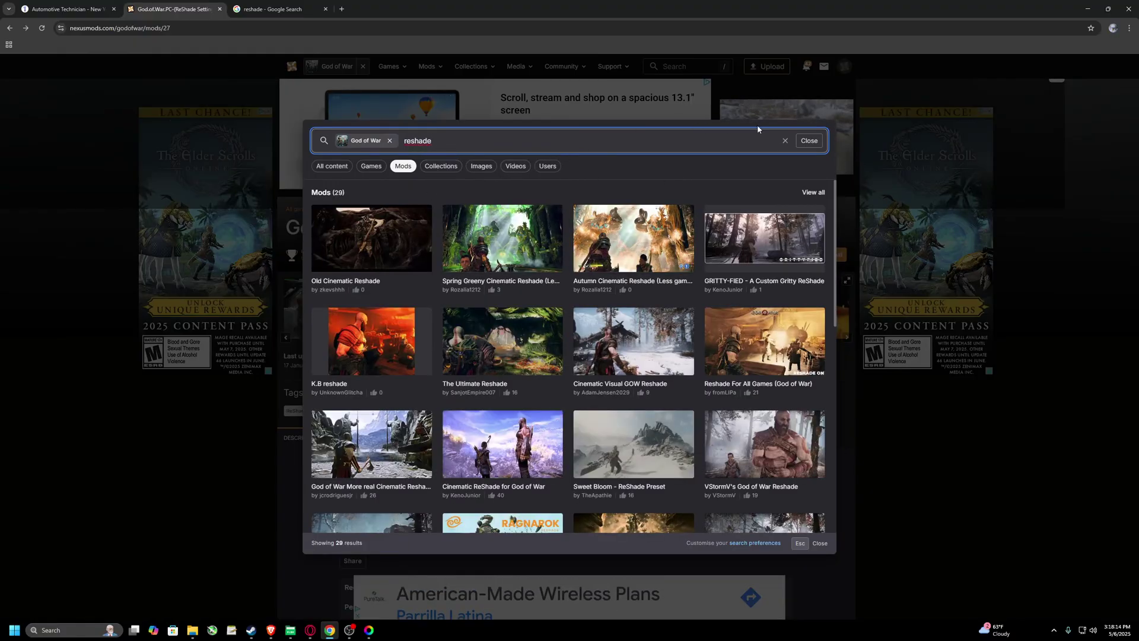
pyautogui.click(809, 140)
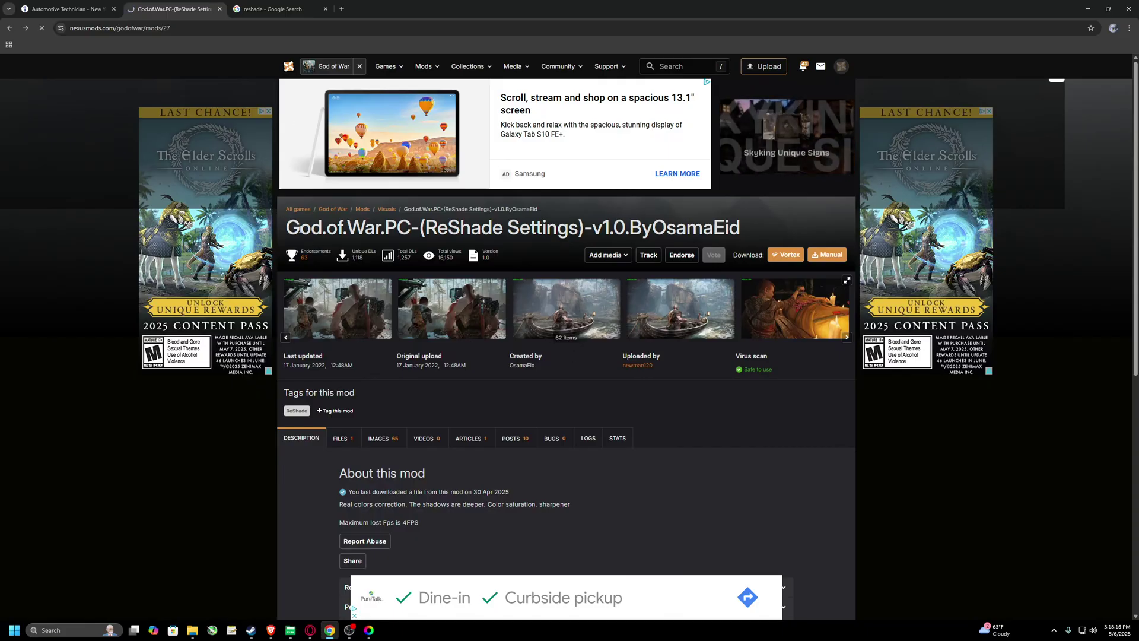
pyautogui.scroll(-2, 516, 379)
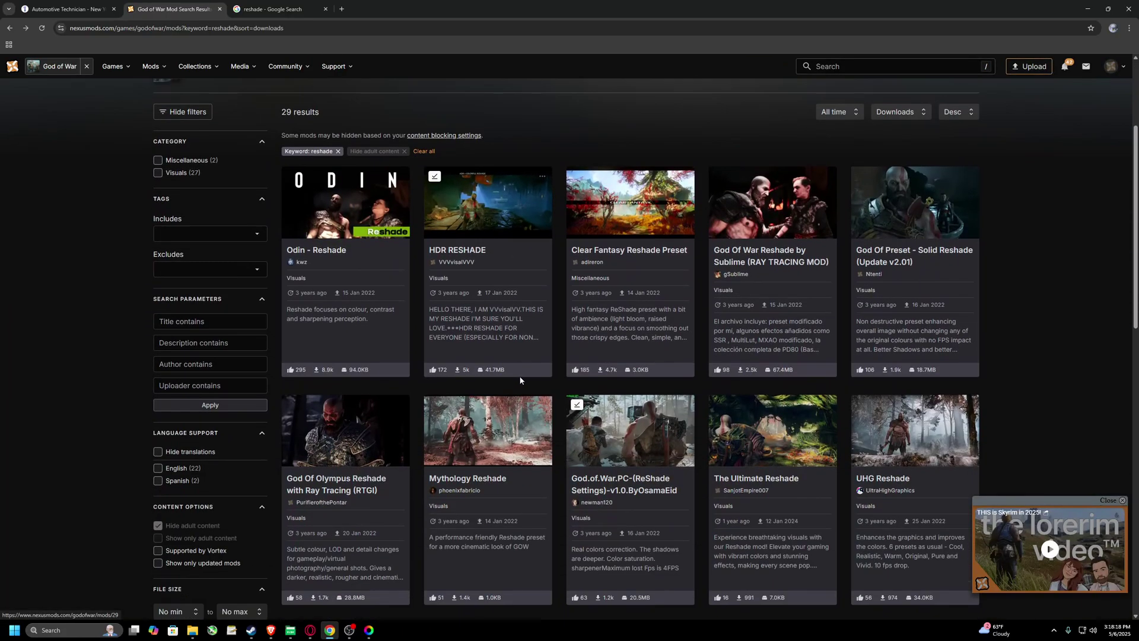
pyautogui.scroll(2, 517, 378)
pyautogui.scroll(-3, 551, 401)
pyautogui.click(623, 445)
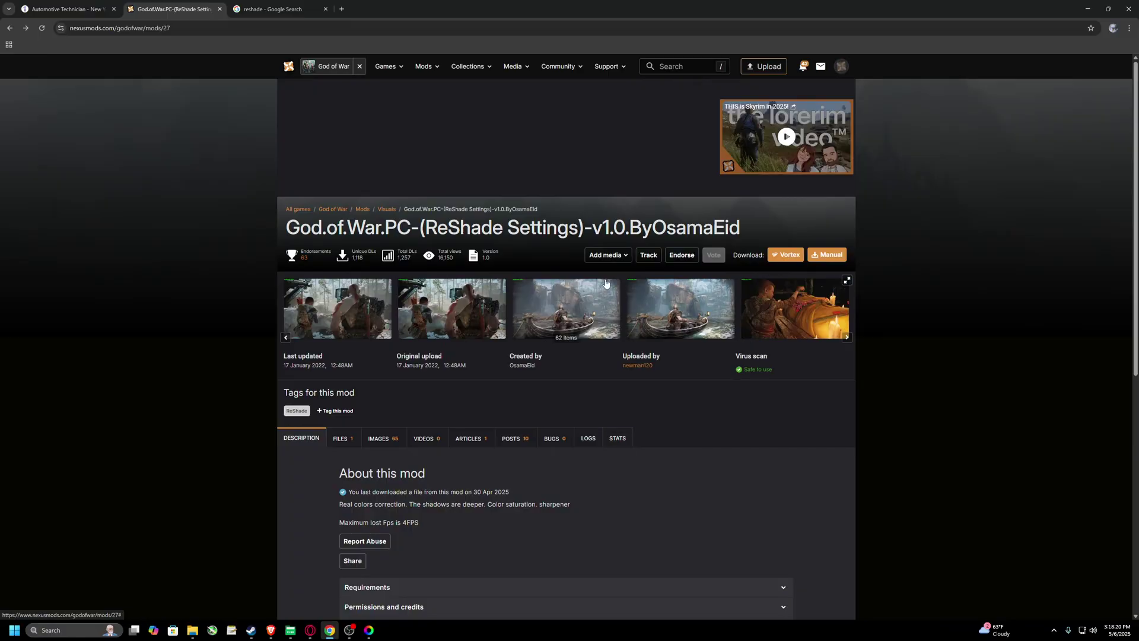
# Reach the download options for the 20.6 MB ReShade Settings archive, then return to the reshade search results
pyautogui.click(828, 254)
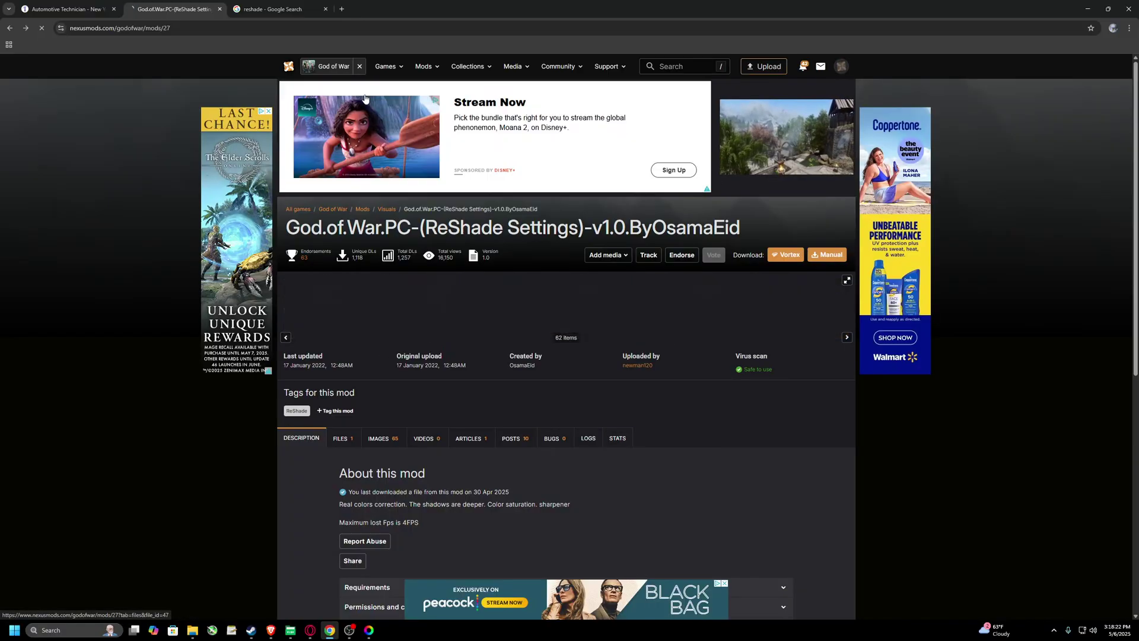
pyautogui.scroll(-5, 523, 153)
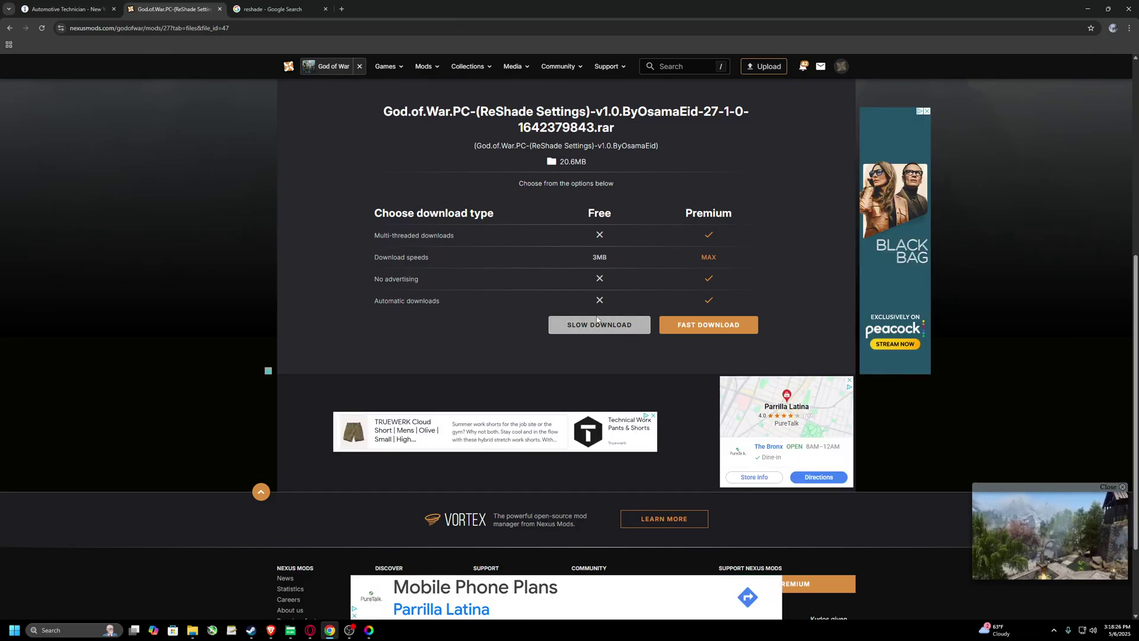
pyautogui.moveTo(709, 229); pyautogui.dragTo(747, 200)
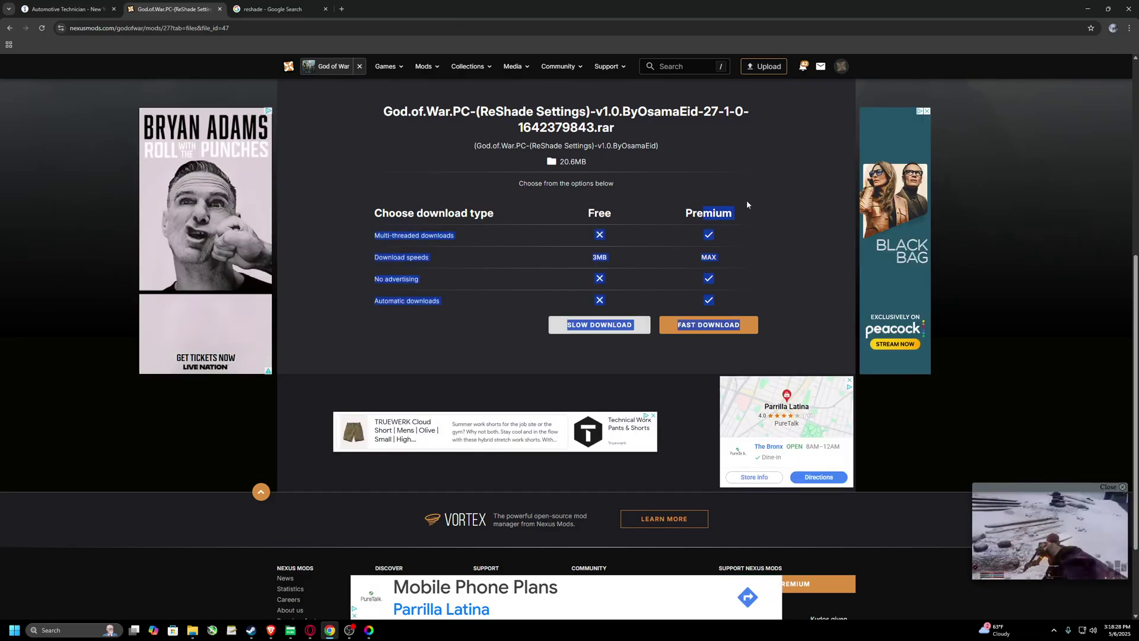
pyautogui.doubleClick(598, 213)
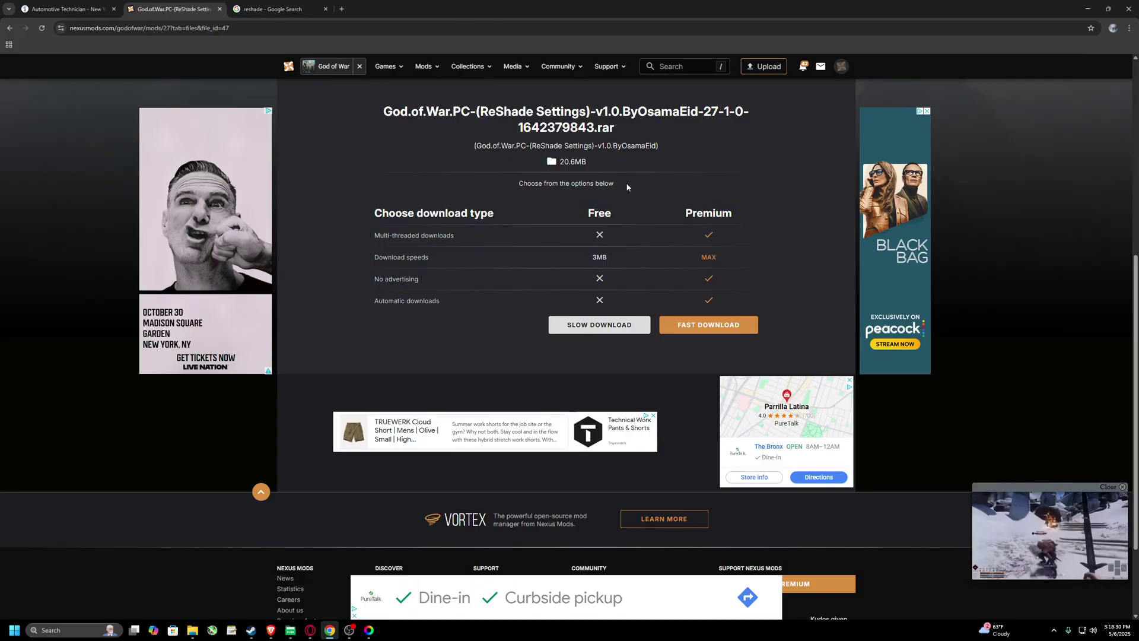
pyautogui.click(576, 222)
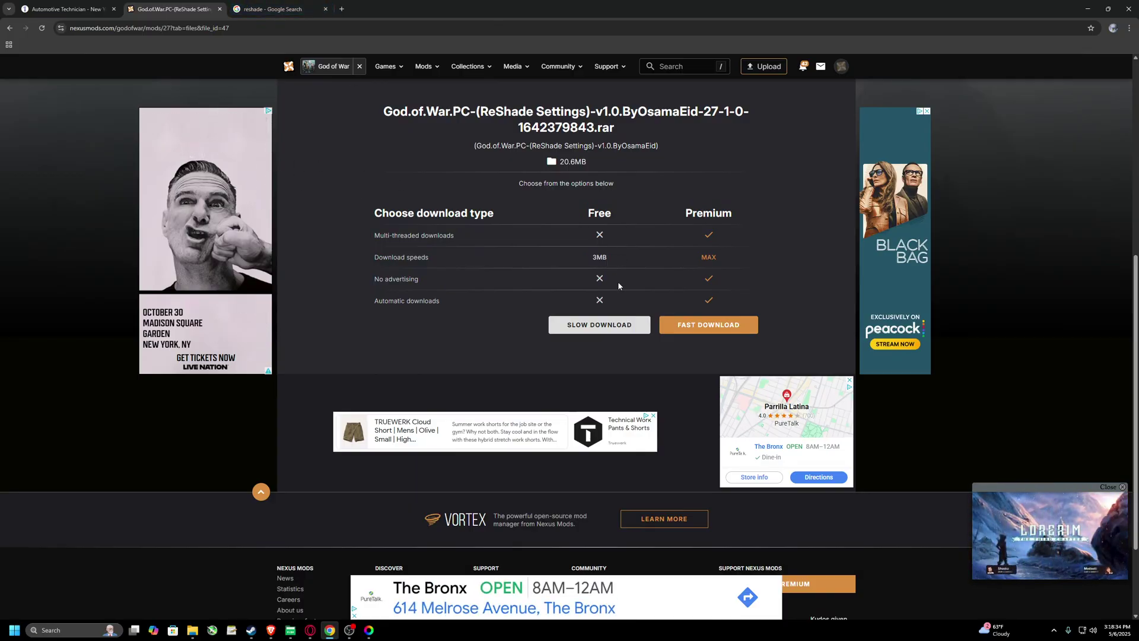
pyautogui.click(272, 9)
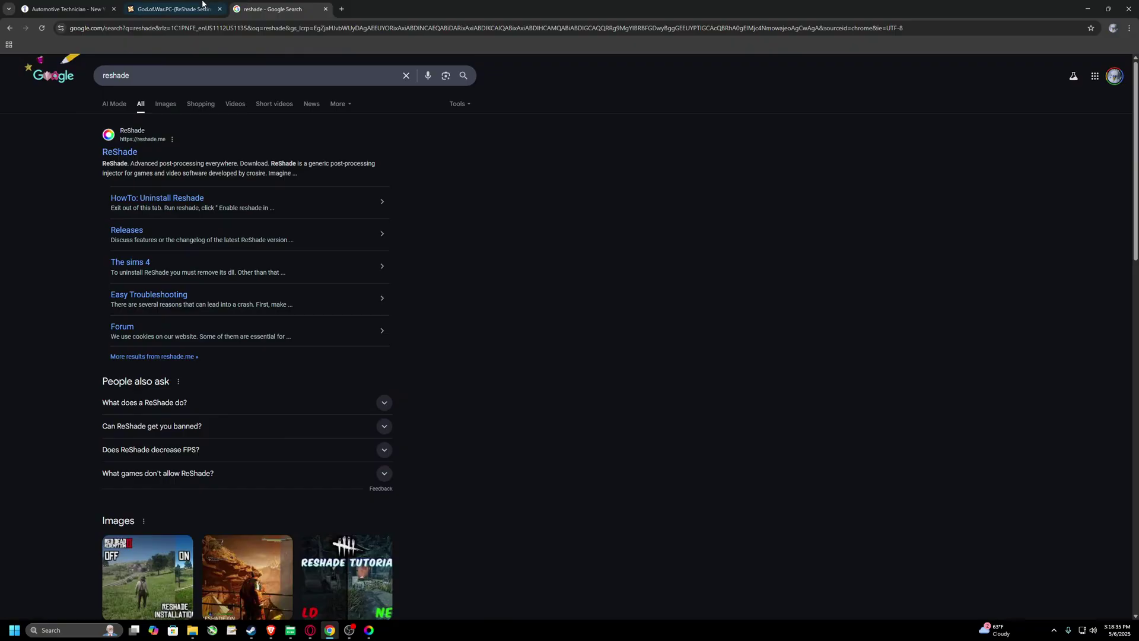
# Visit reshade.me, accept cookies, view its ReShade 6.4.1 Download section, then bring up File Explorer
pyautogui.click(109, 156)
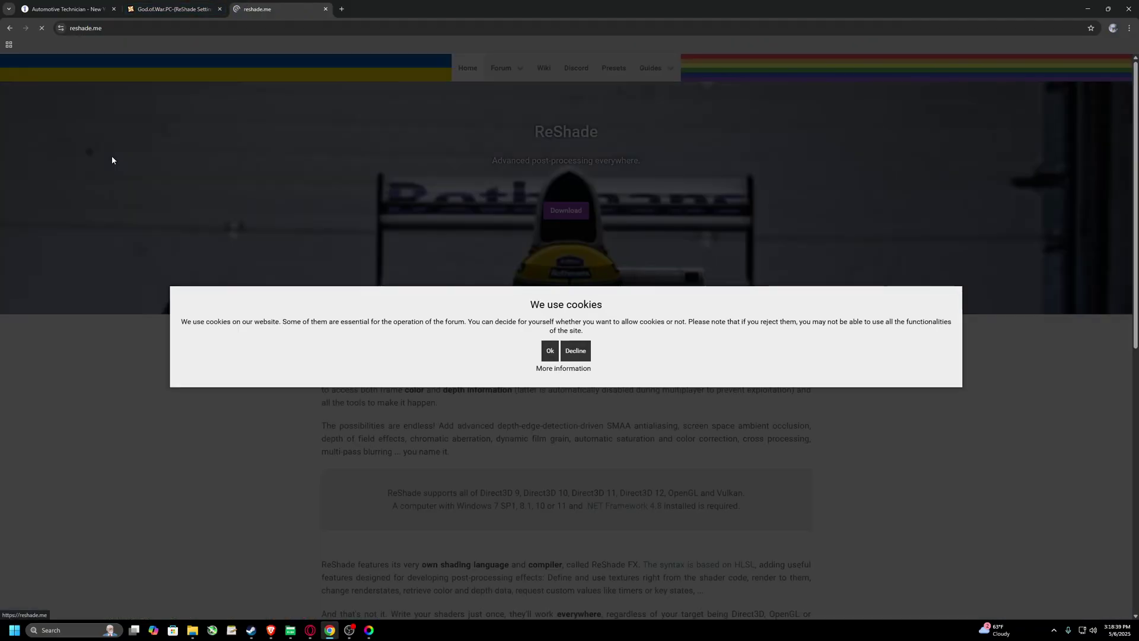
pyautogui.click(553, 350)
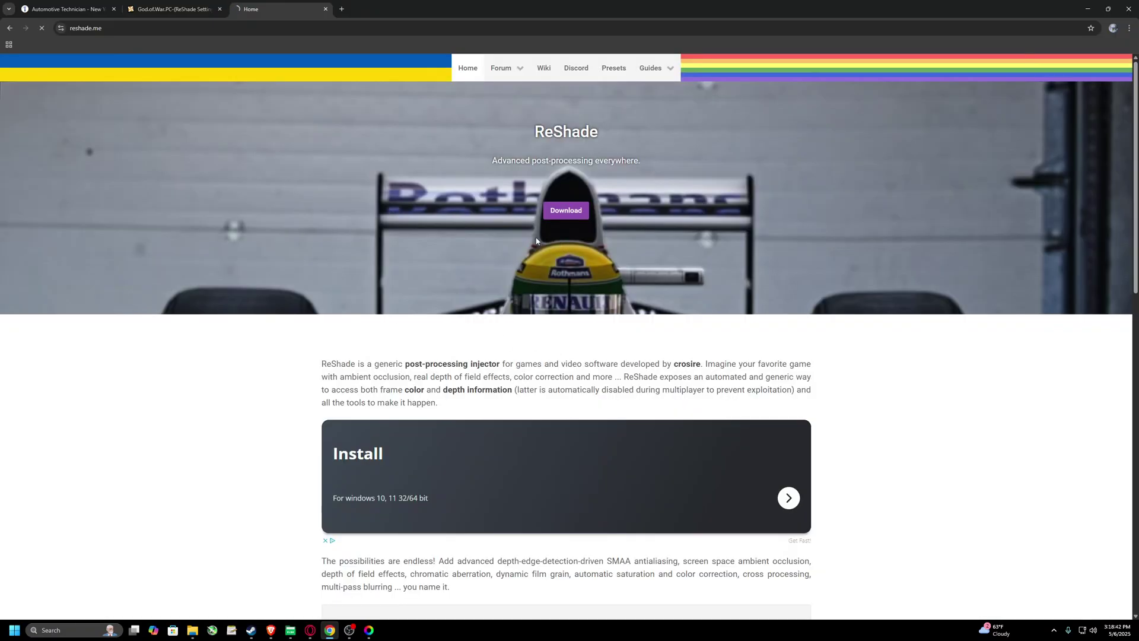
pyautogui.click(121, 28)
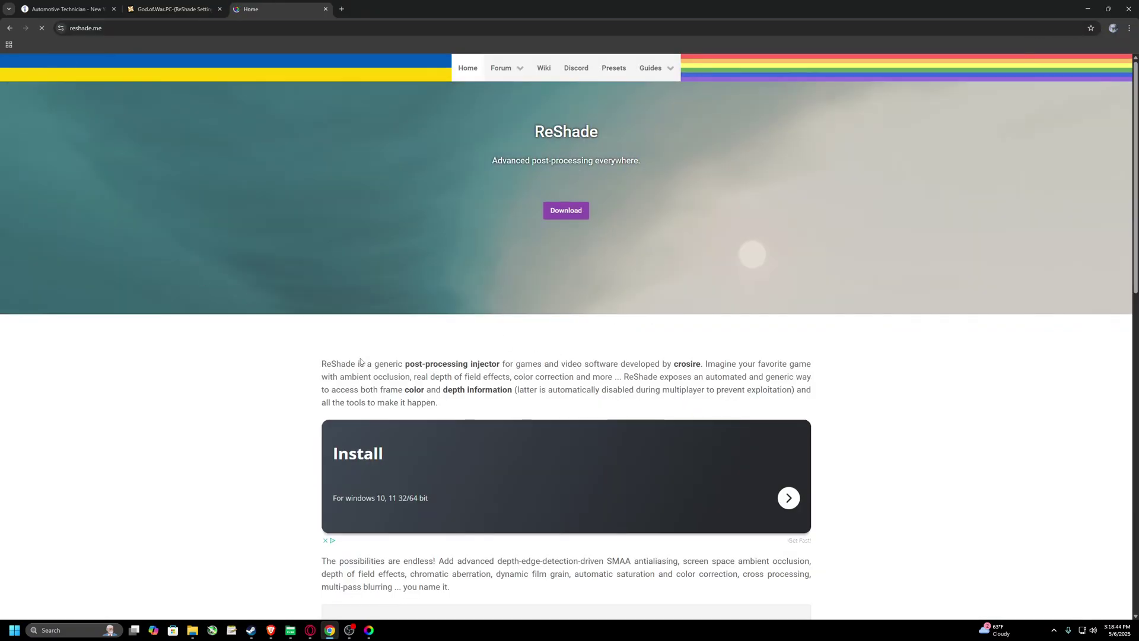
pyautogui.scroll(-4, 520, 409)
pyautogui.scroll(-3, 519, 410)
pyautogui.scroll(-2, 520, 410)
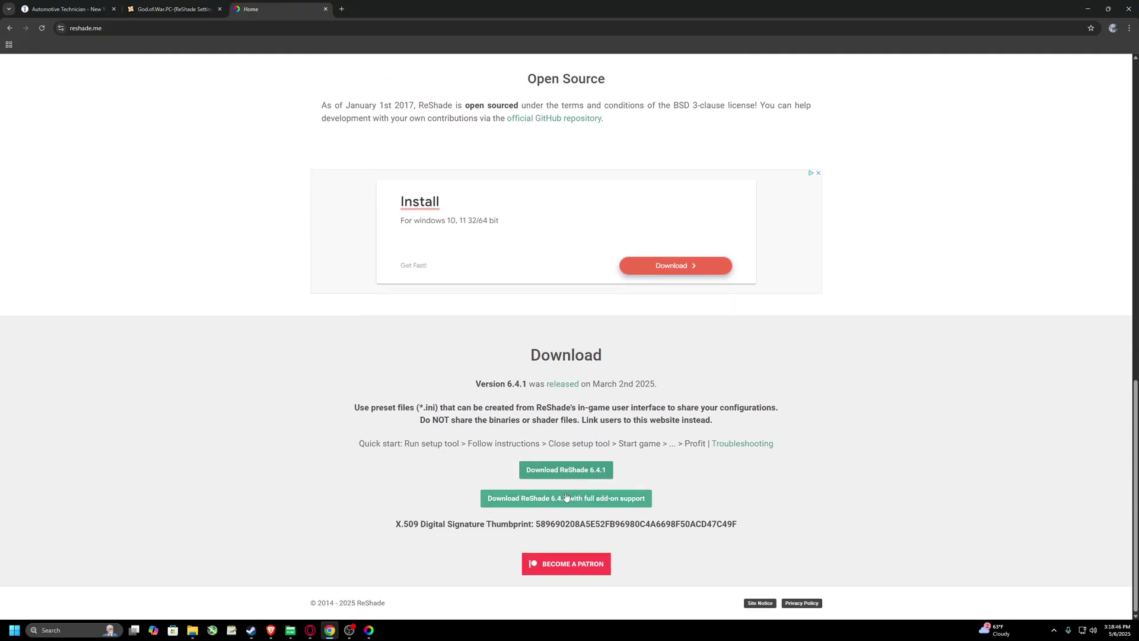
pyautogui.click(613, 478)
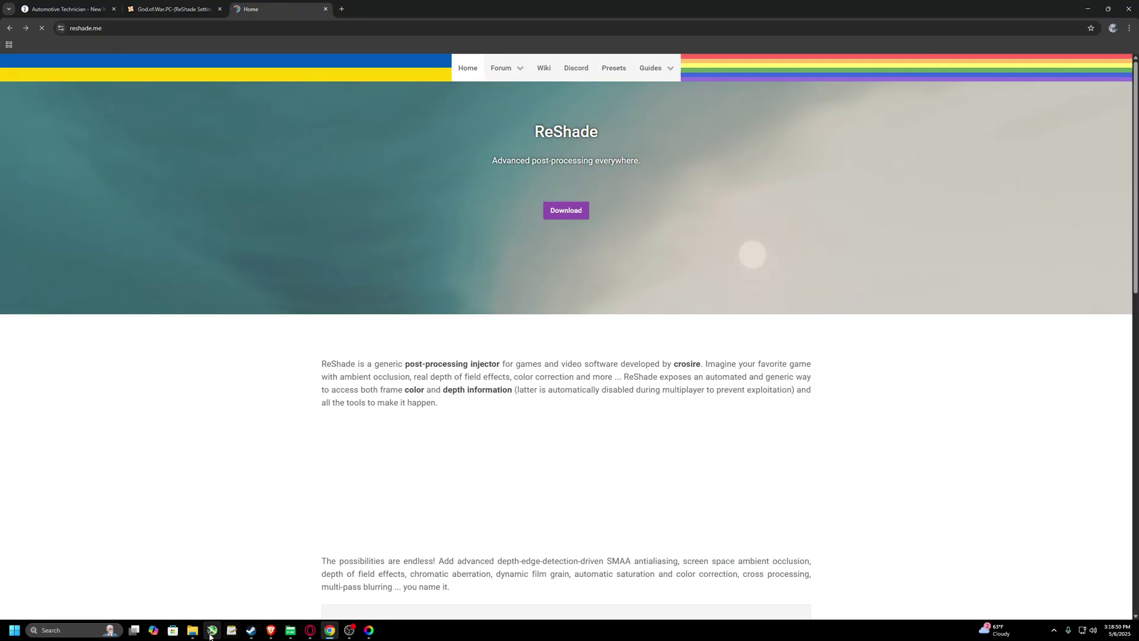
pyautogui.click(192, 631)
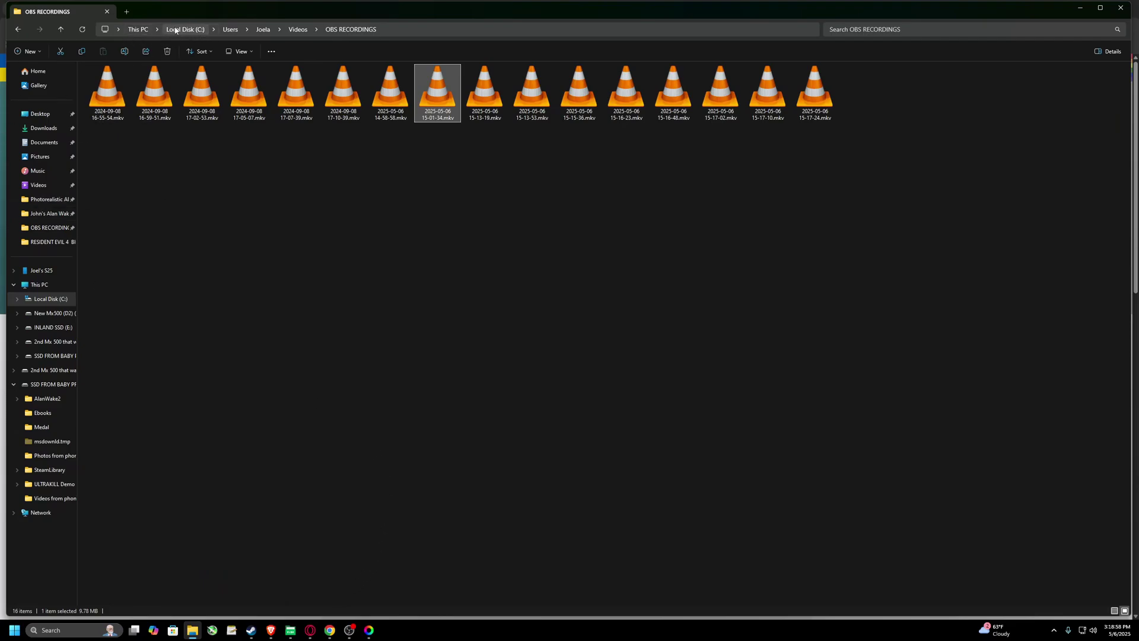
# Go to Downloads and select the ReShade 6.4.1 setup installer
pyautogui.click(74, 130)
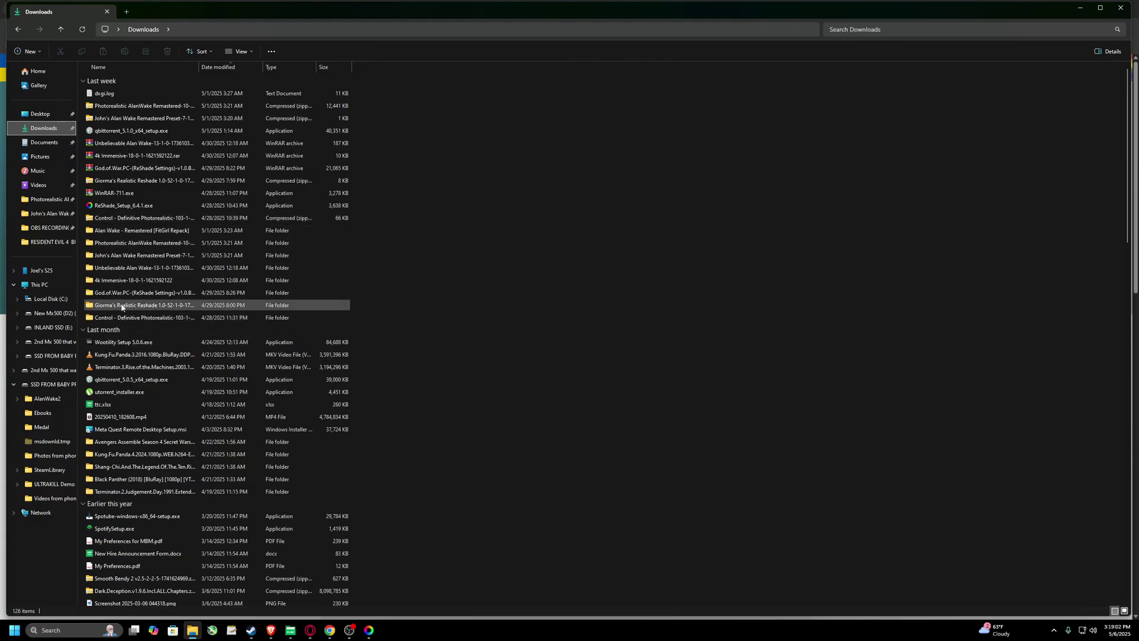
pyautogui.click(126, 205)
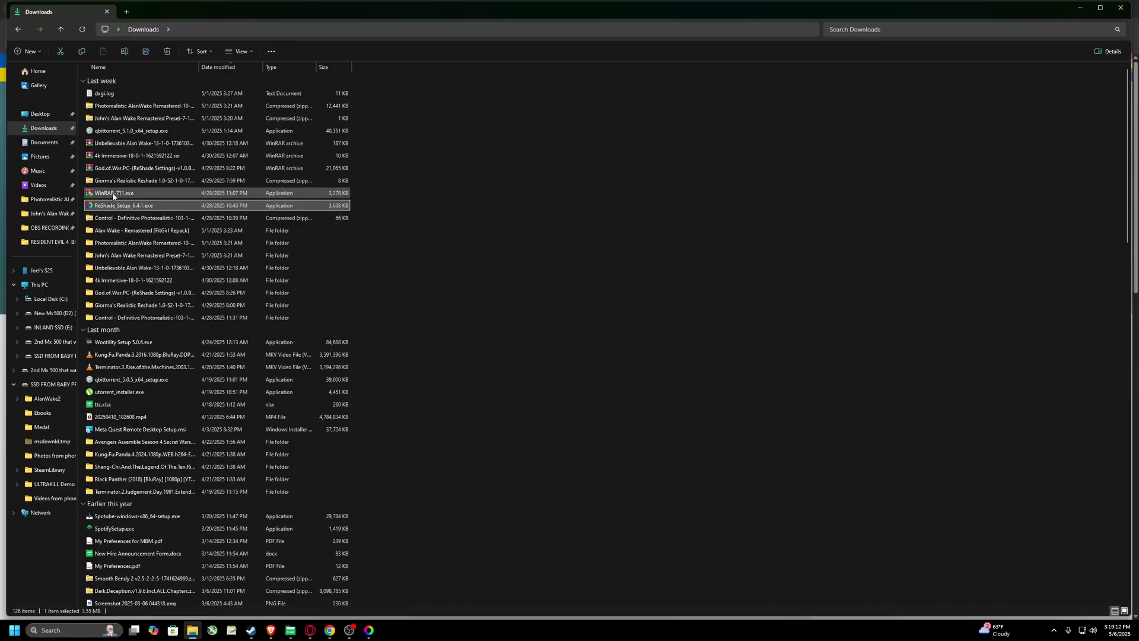
pyautogui.rightClick(129, 290)
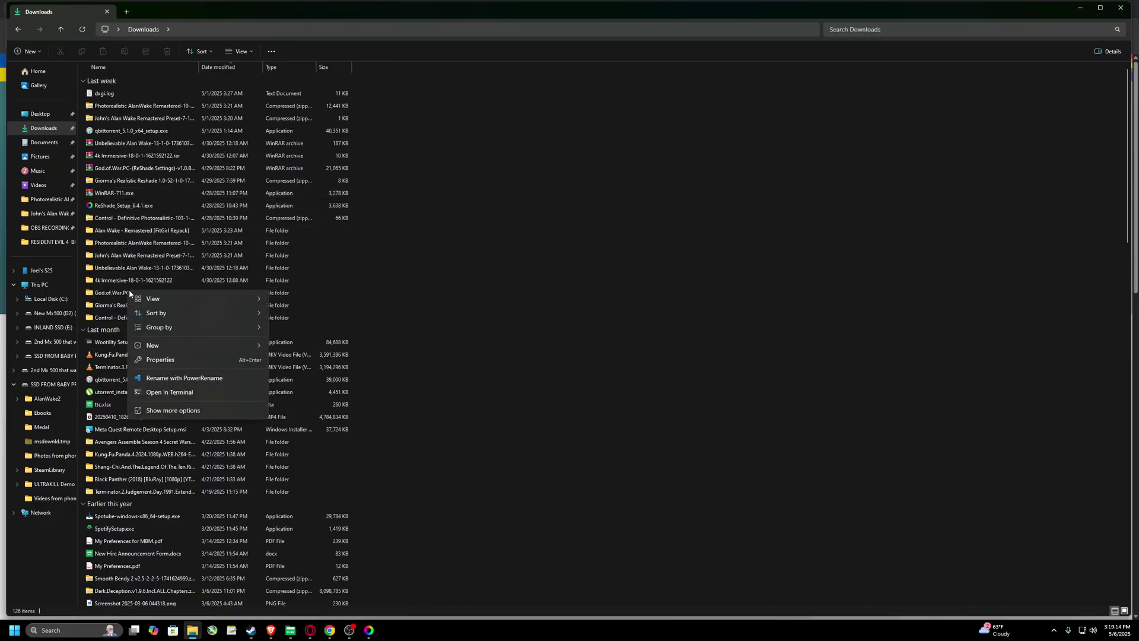
pyautogui.click(110, 125)
pyautogui.rightClick(114, 119)
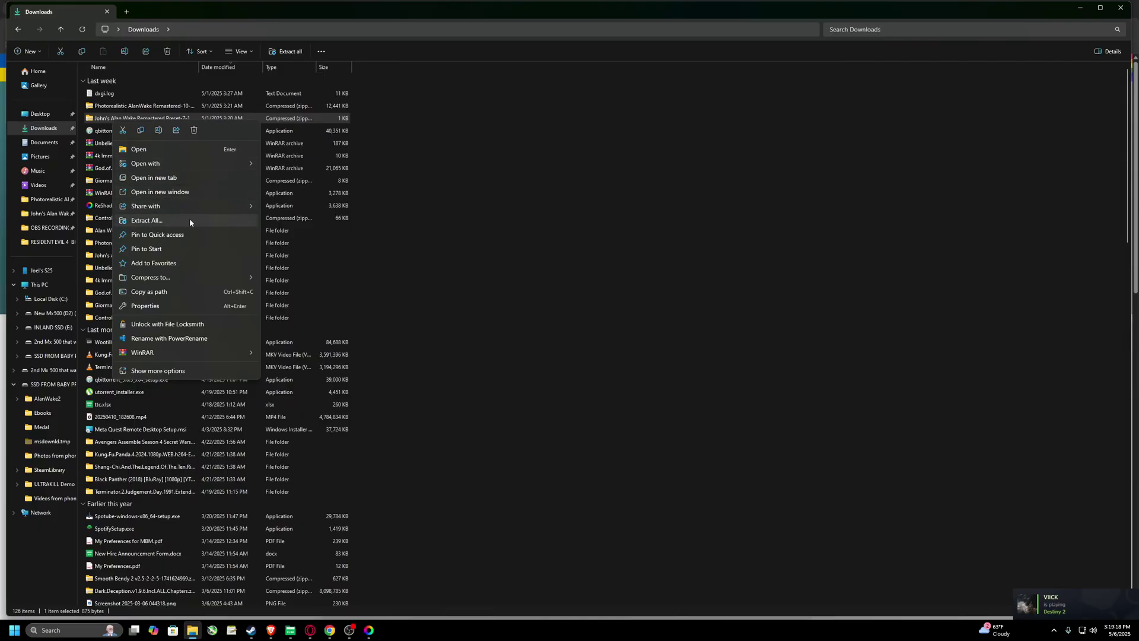
pyautogui.click(267, 196)
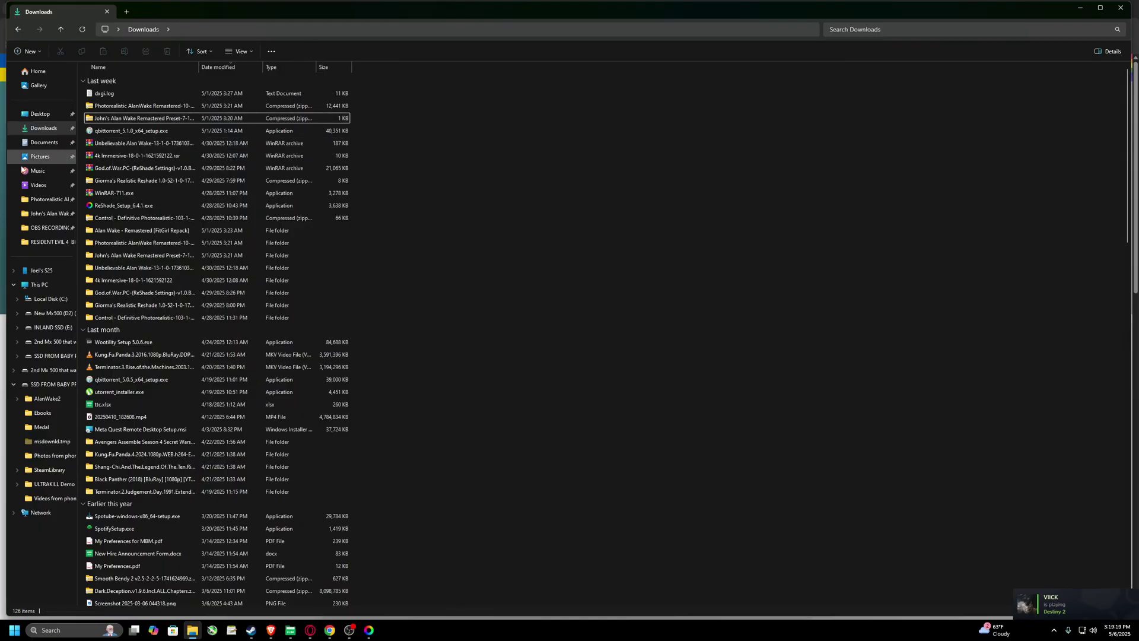
# Open the God.of.War.PC-(ReShade Settings) folder with its ini presets, dxgi.dll and reshade-shaders
pyautogui.doubleClick(153, 299)
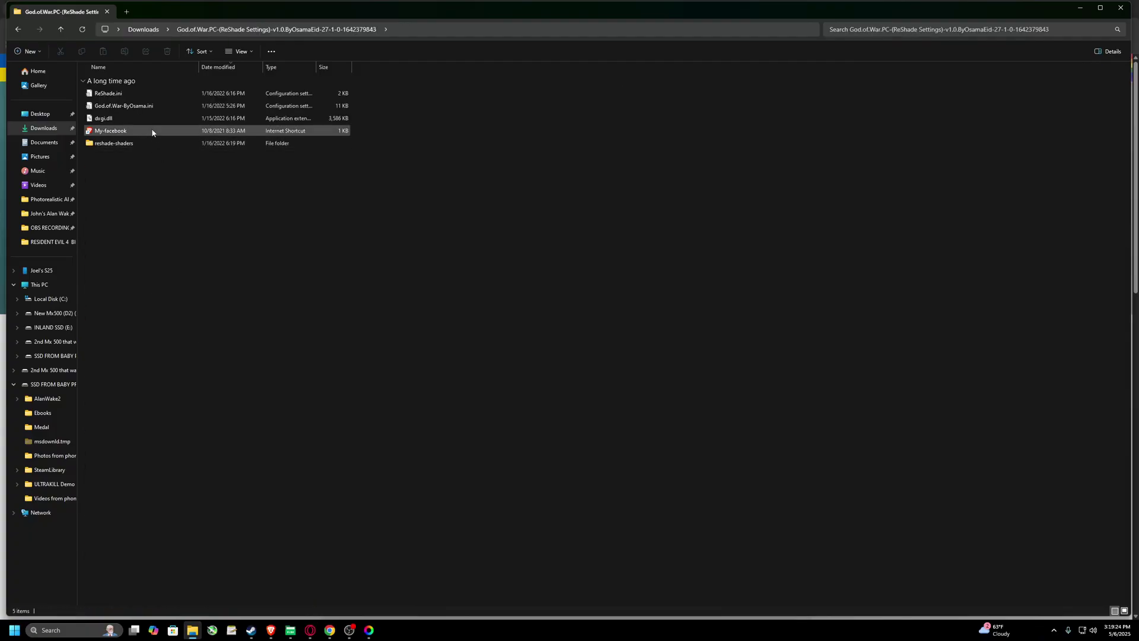
pyautogui.hotkey('alt', 'Left')
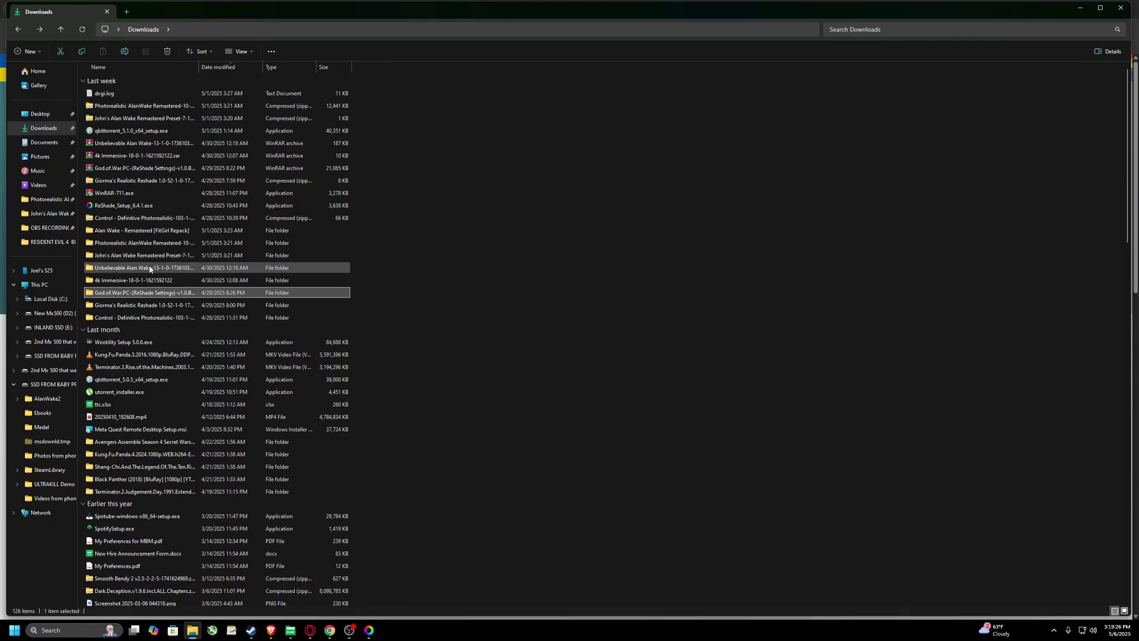
pyautogui.doubleClick(140, 298)
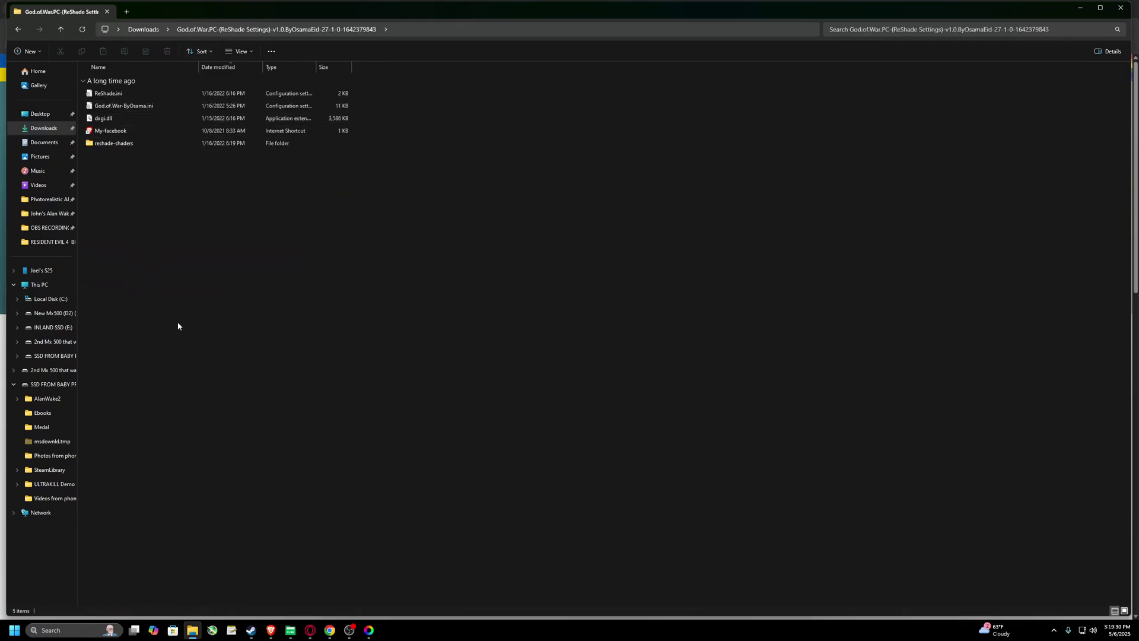
pyautogui.hotkey('alt', 'Tab')
pyautogui.hotkey('alt', 'Tab')
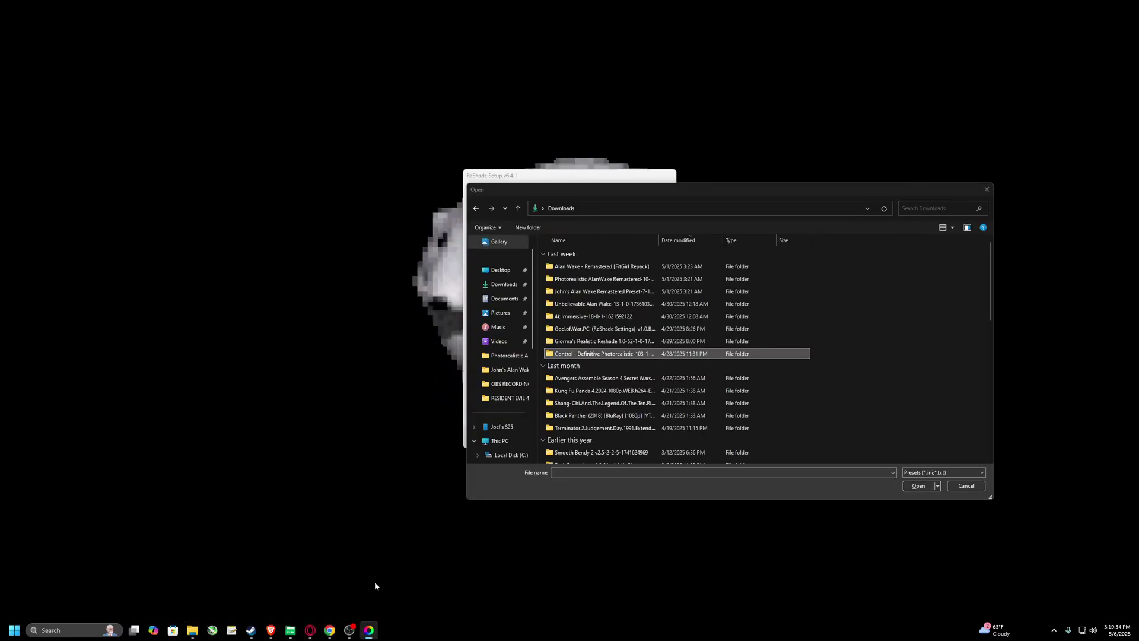
# Close the earlier ReShade installer run and search Windows for ReShade_Setup_6.4.1.exe
pyautogui.click(377, 589)
pyautogui.click(986, 190)
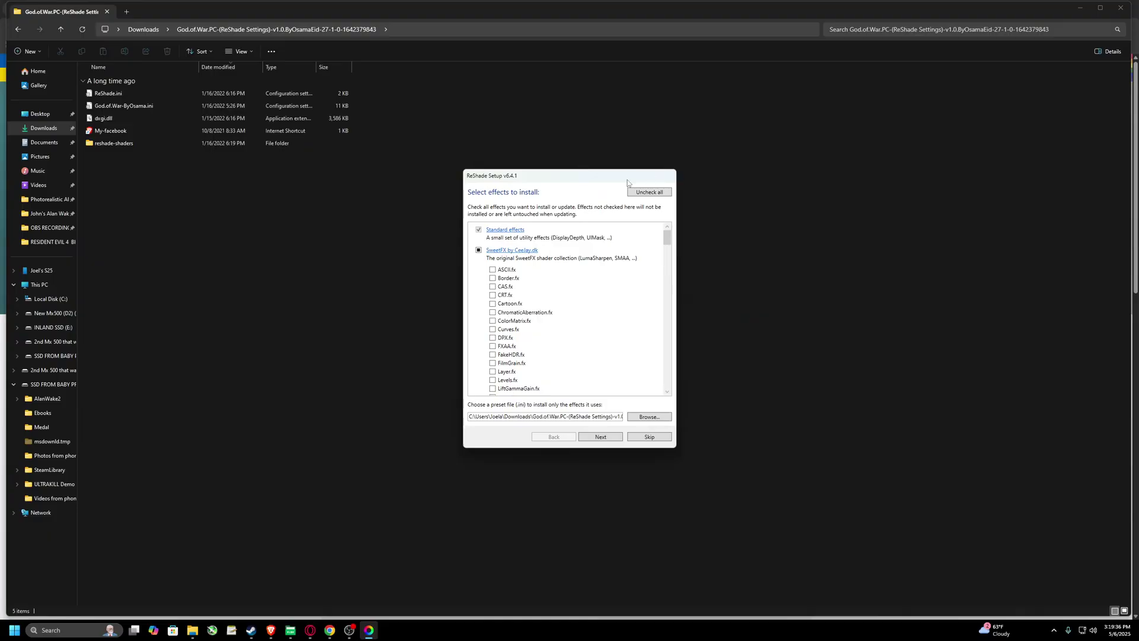
pyautogui.press('Return')
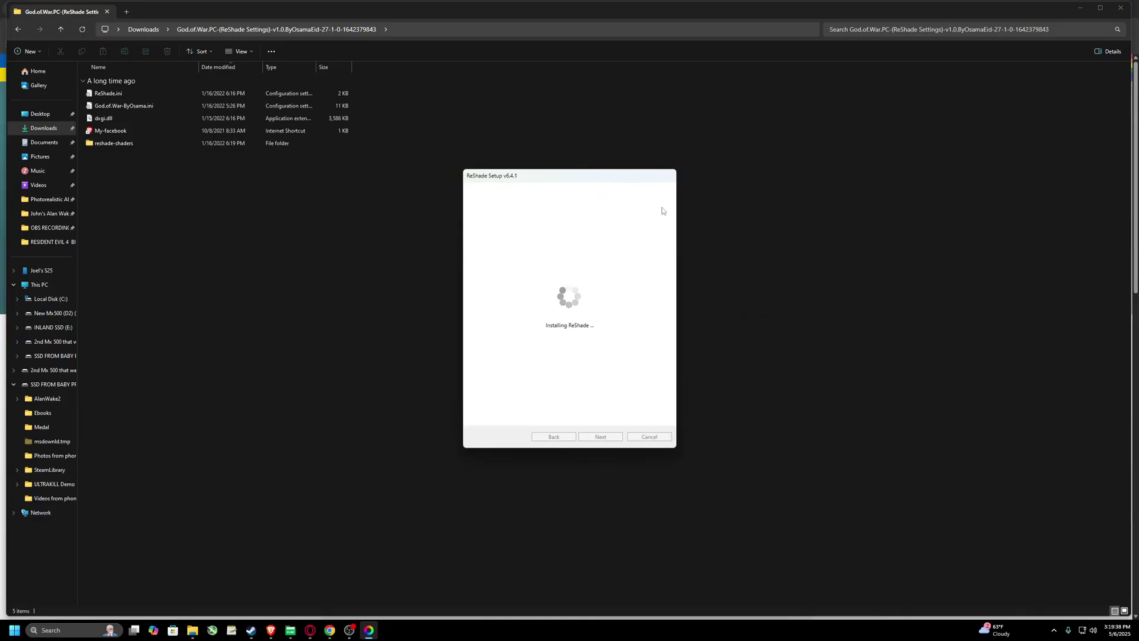
pyautogui.rightClick(368, 630)
pyautogui.click(367, 591)
pyautogui.press('super')
pyautogui.write('re')
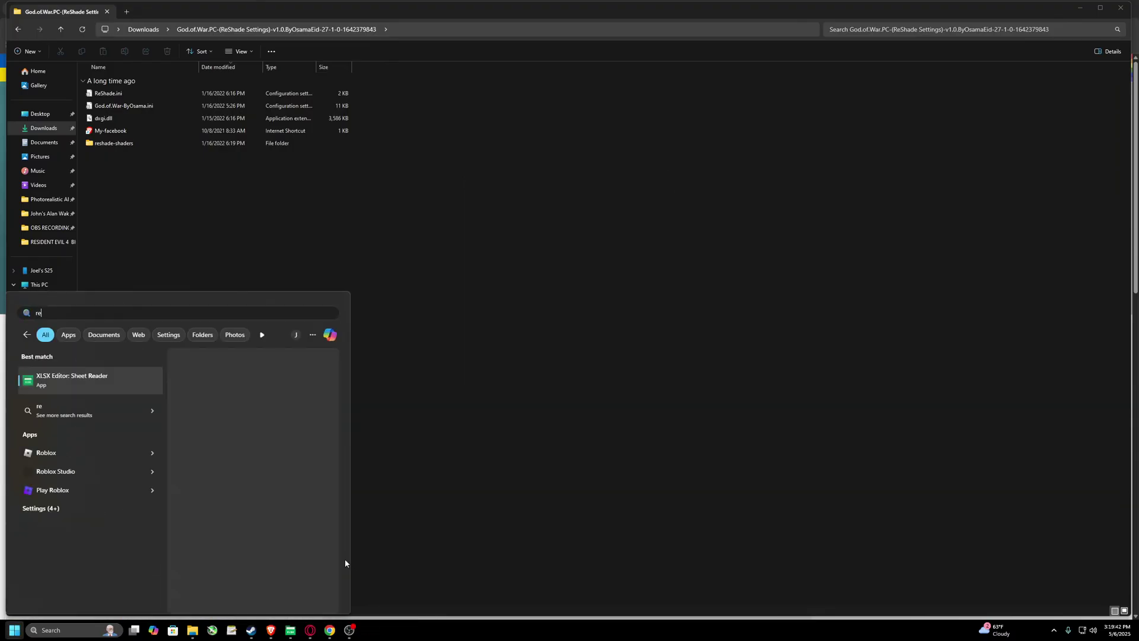
pyautogui.write('se')
pyautogui.press('BackSpace')
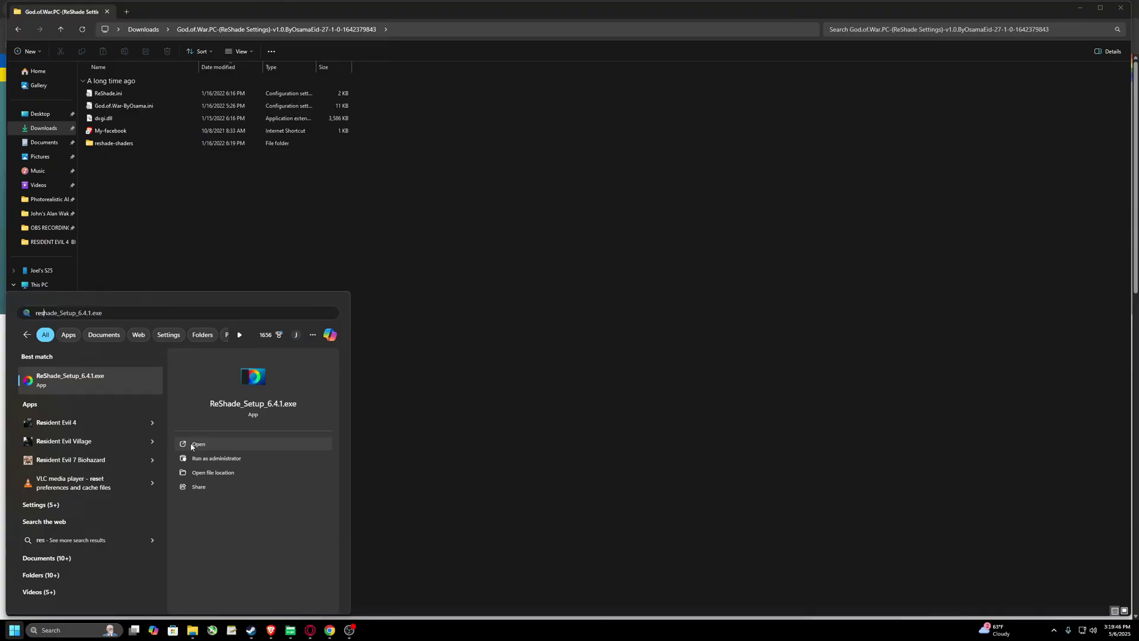
# Launch ReShade Setup, target God of War, and keep DirectX 10/11/12
pyautogui.click(197, 444)
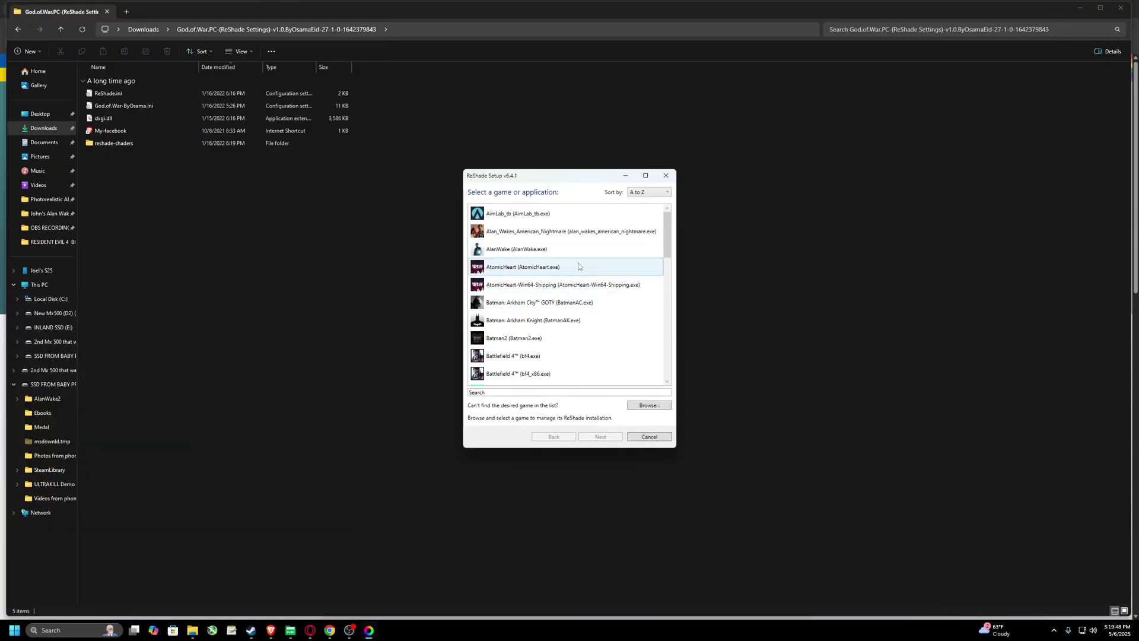
pyautogui.click(526, 395)
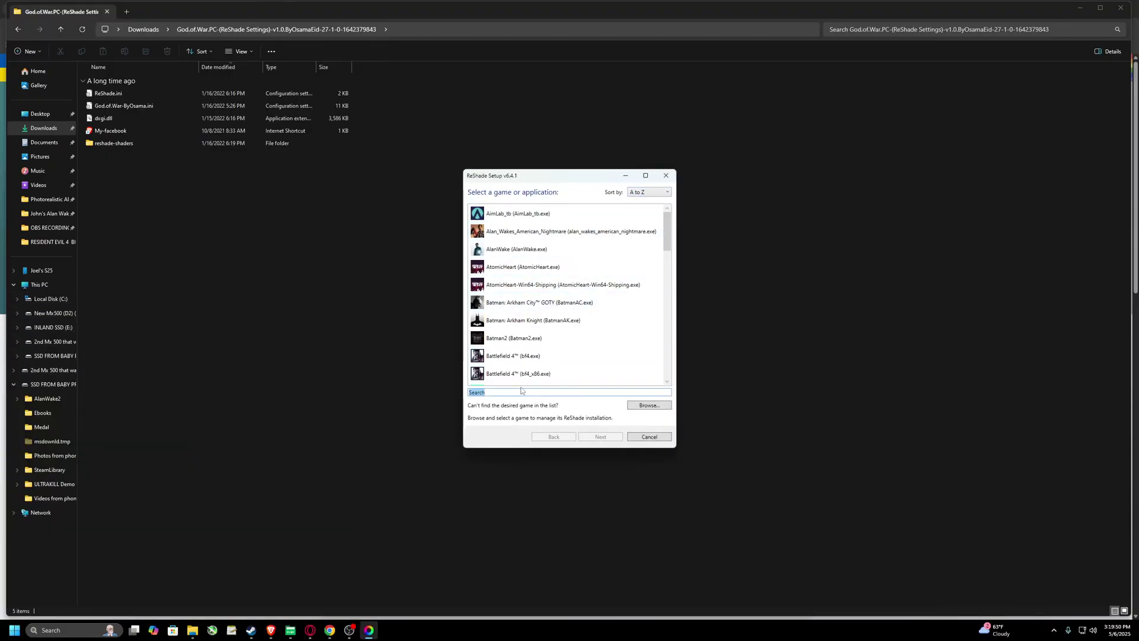
pyautogui.write('god')
pyautogui.click(535, 231)
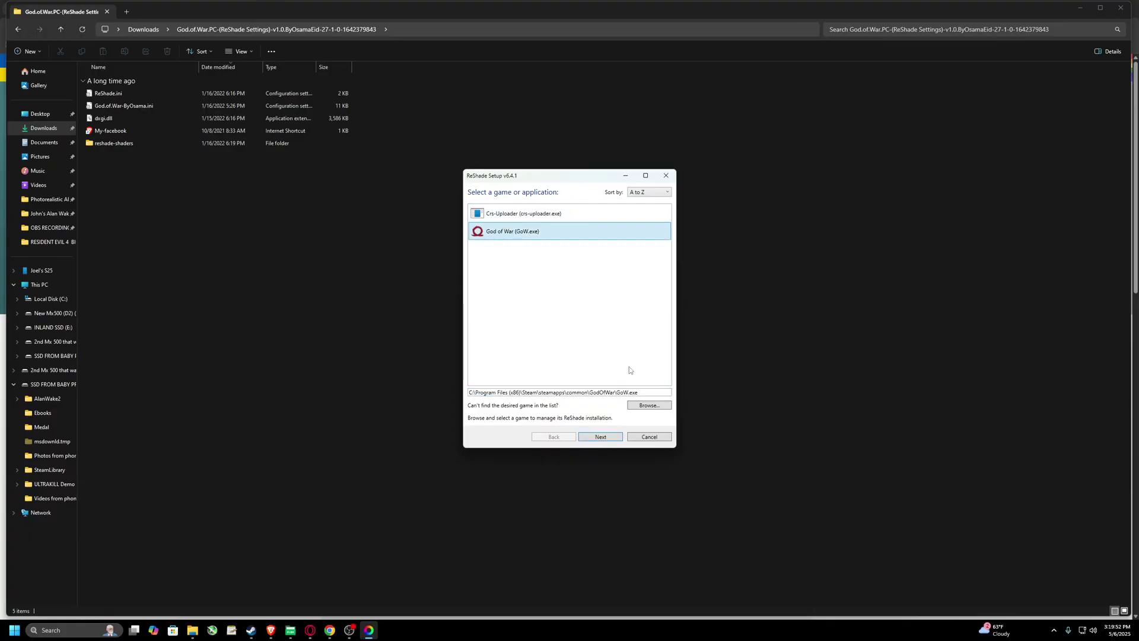
pyautogui.click(600, 437)
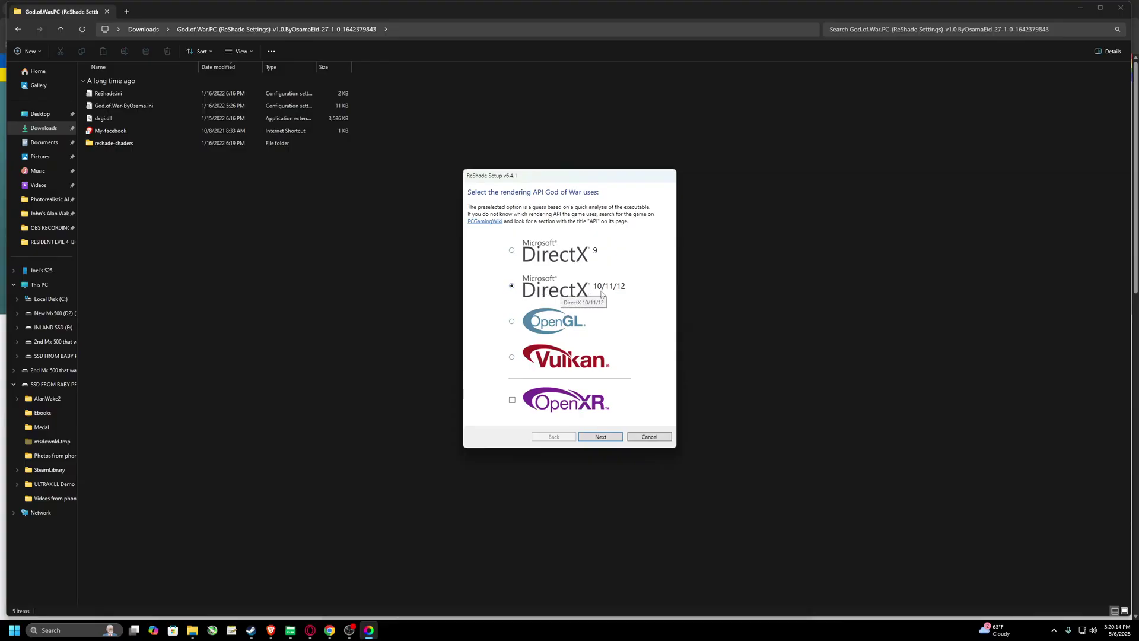
pyautogui.click(595, 438)
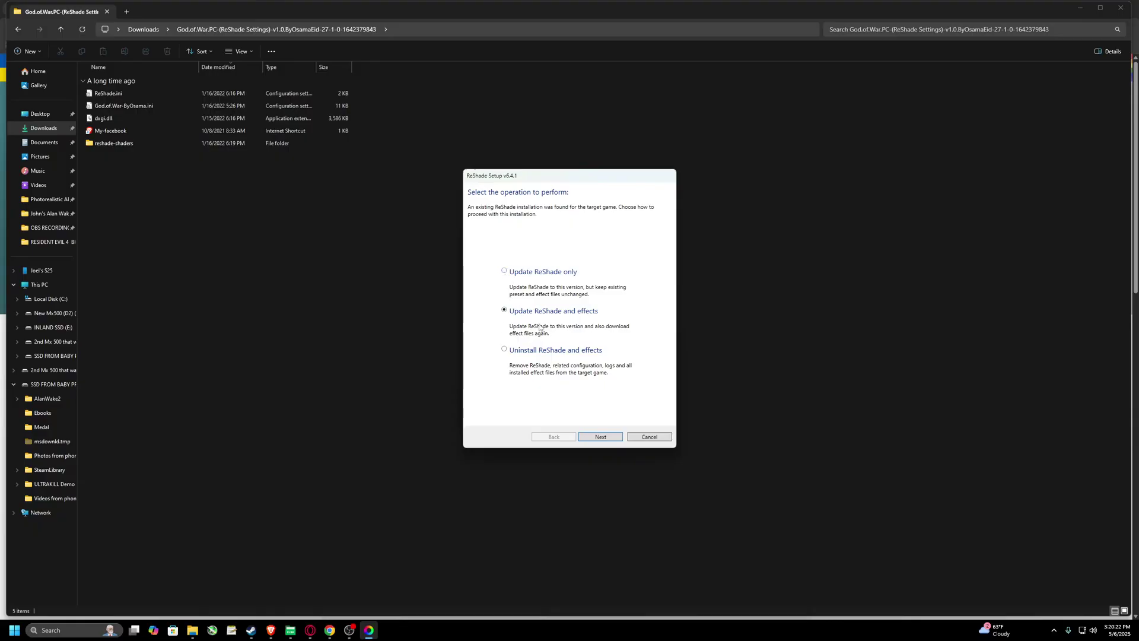
# Keep updating ReShade and effects, and browse to the God of War preset folder
pyautogui.click(601, 437)
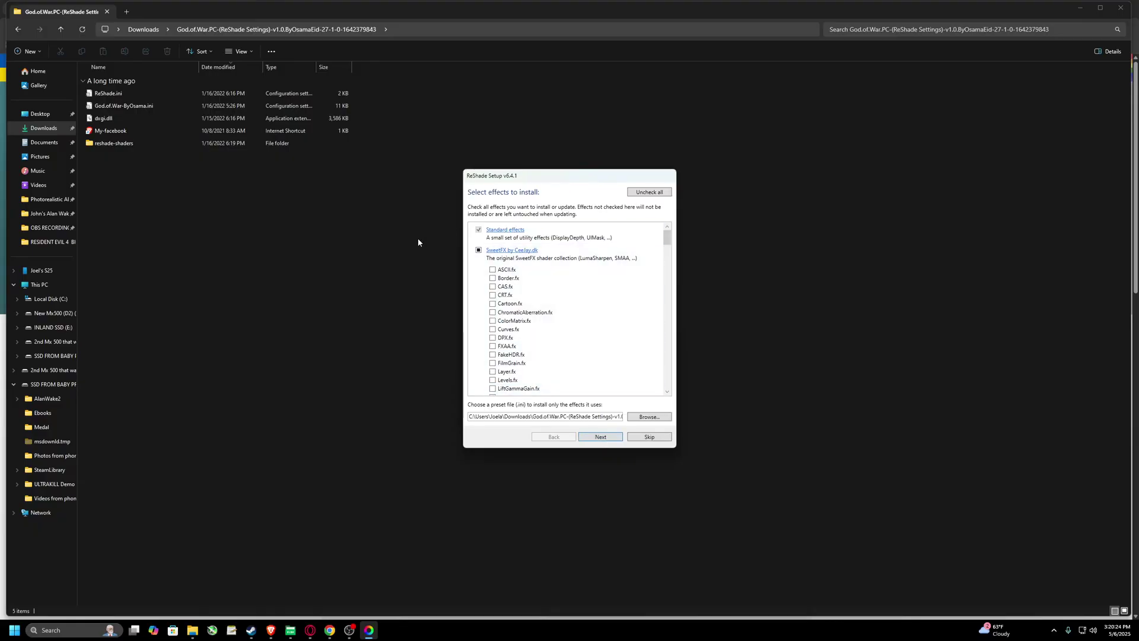
pyautogui.click(649, 417)
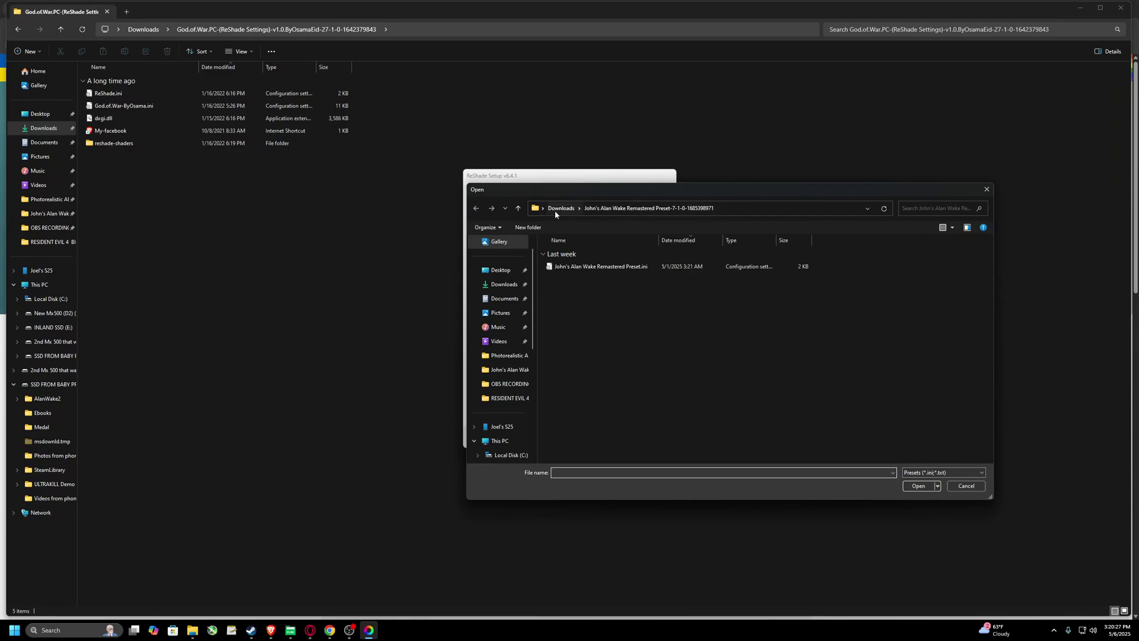
pyautogui.click(534, 203)
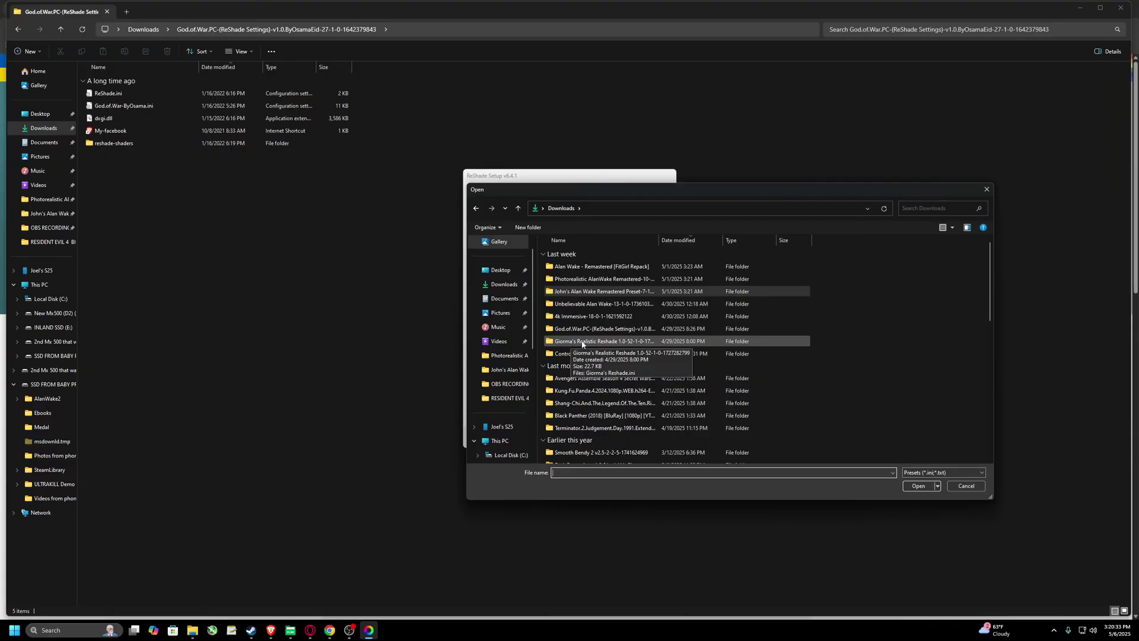
pyautogui.rightClick(583, 344)
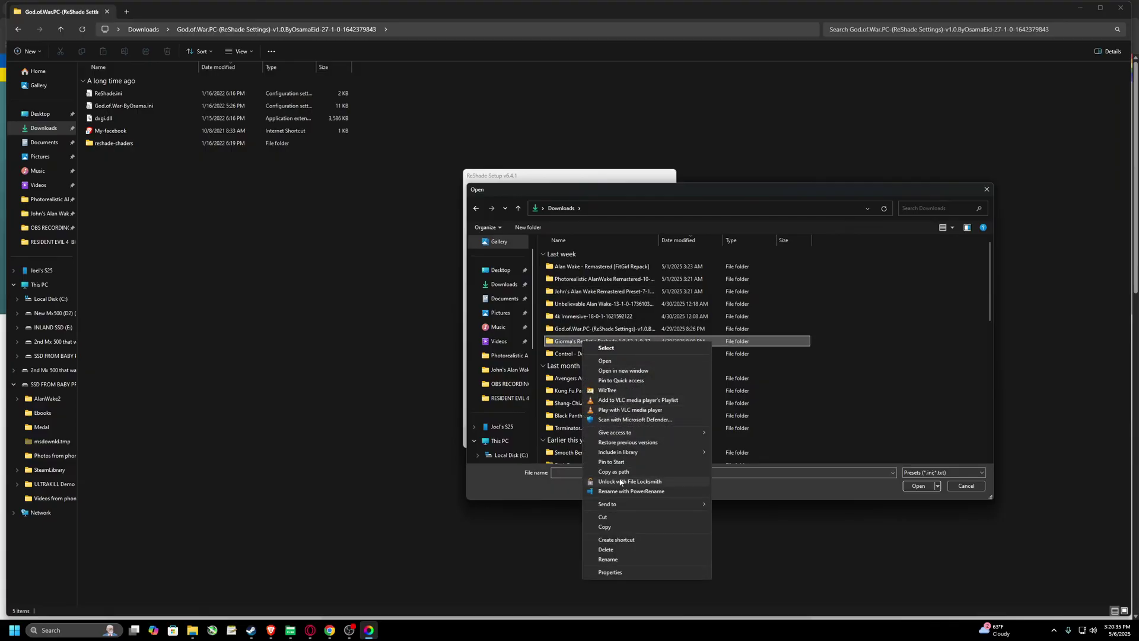
pyautogui.click(850, 354)
pyautogui.click(595, 330)
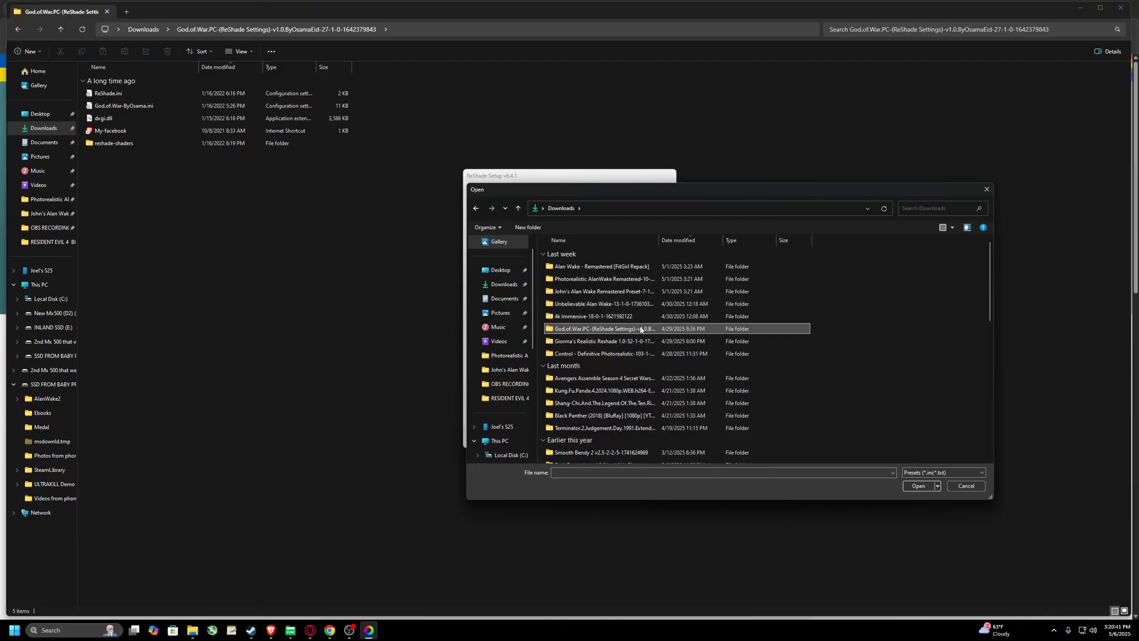
pyautogui.doubleClick(641, 330)
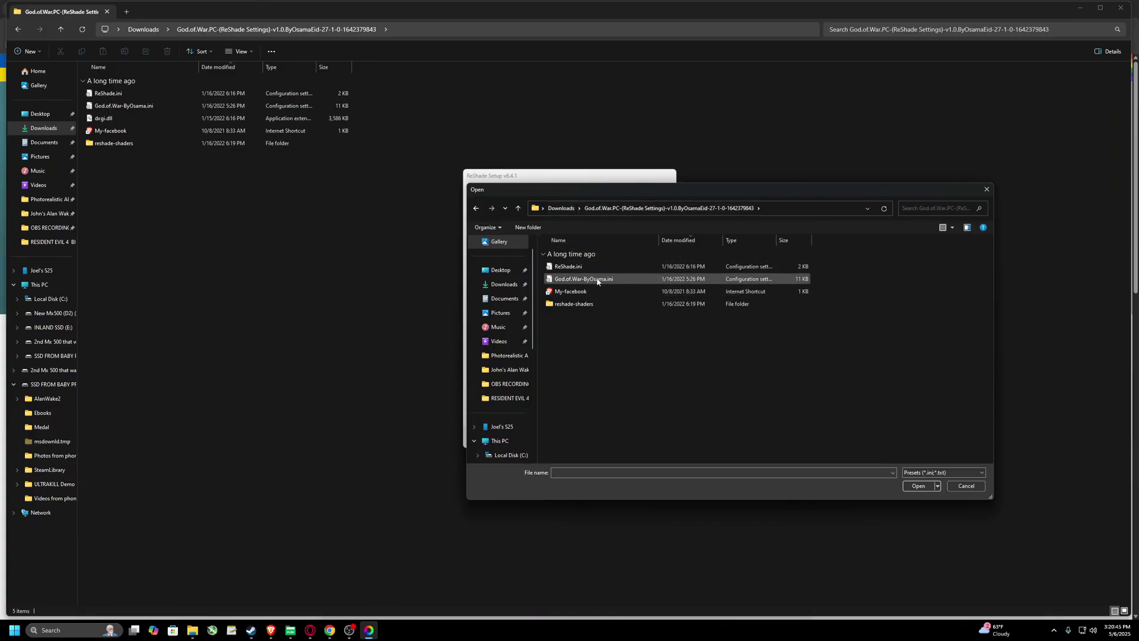
# Select God.of.War-ByOsama.ini as the installation preset and confirm it
pyautogui.moveTo(566, 284); pyautogui.dragTo(629, 282)
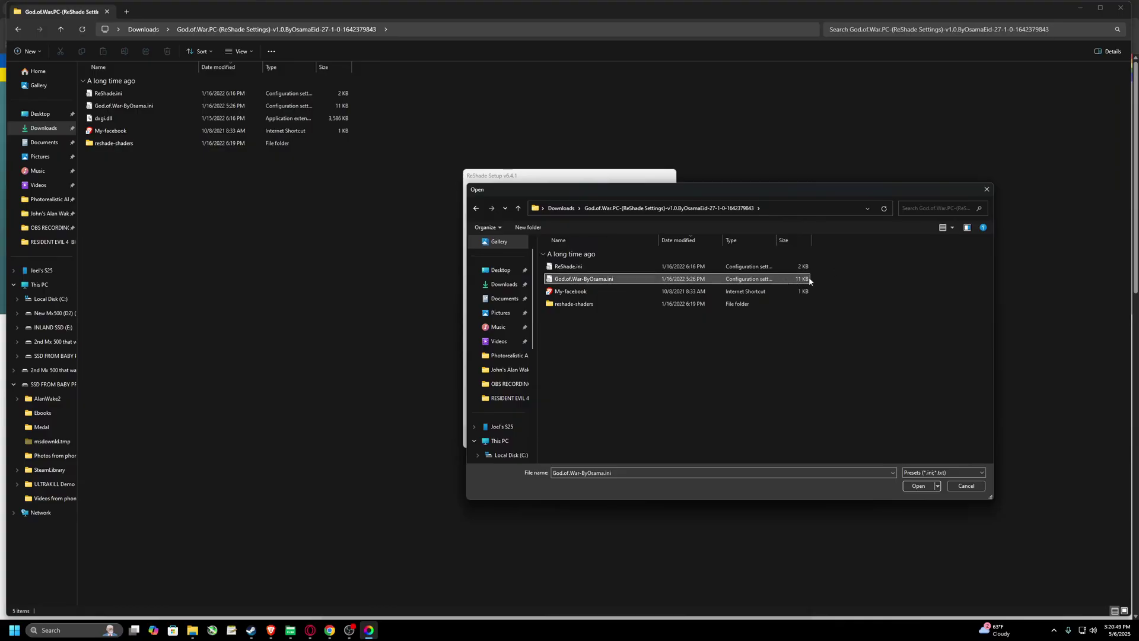
pyautogui.click(591, 268)
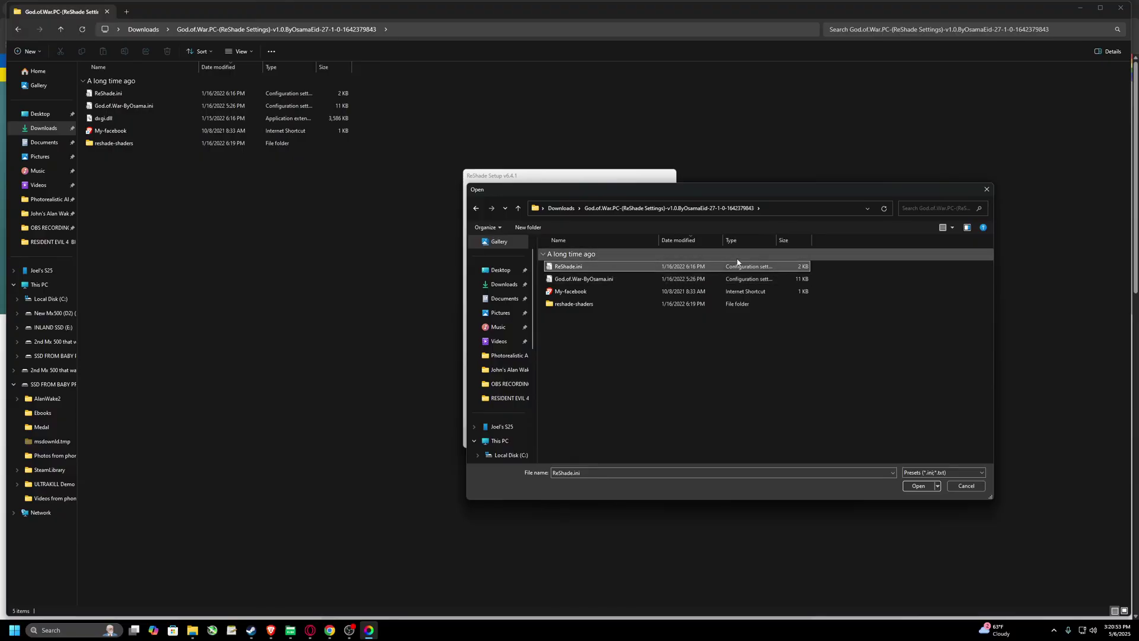
pyautogui.click(636, 280)
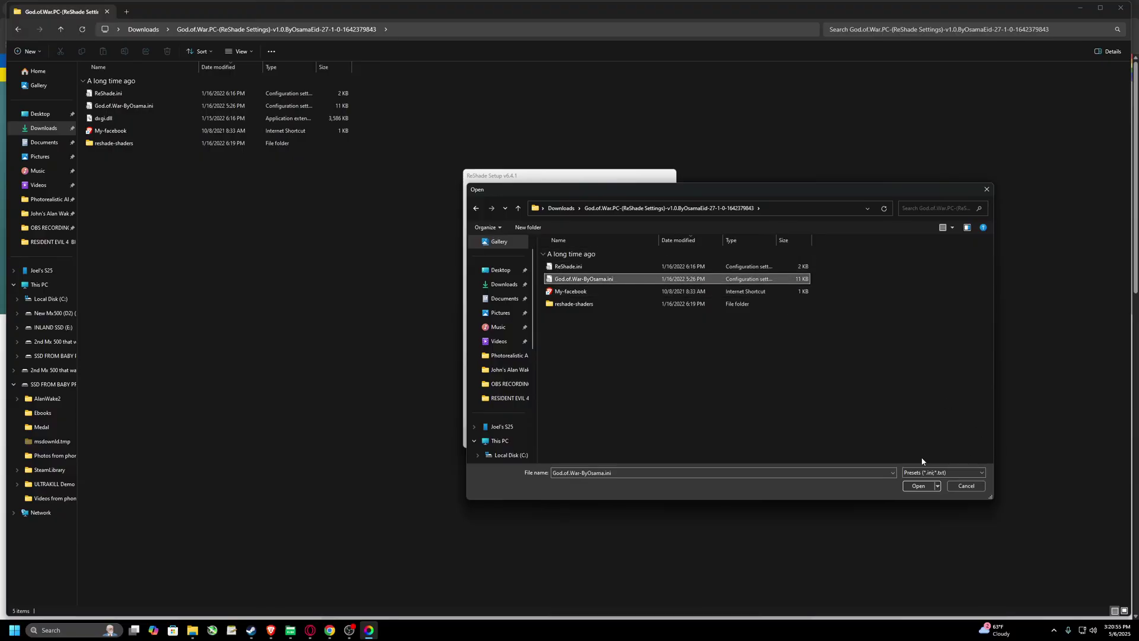
pyautogui.click(917, 485)
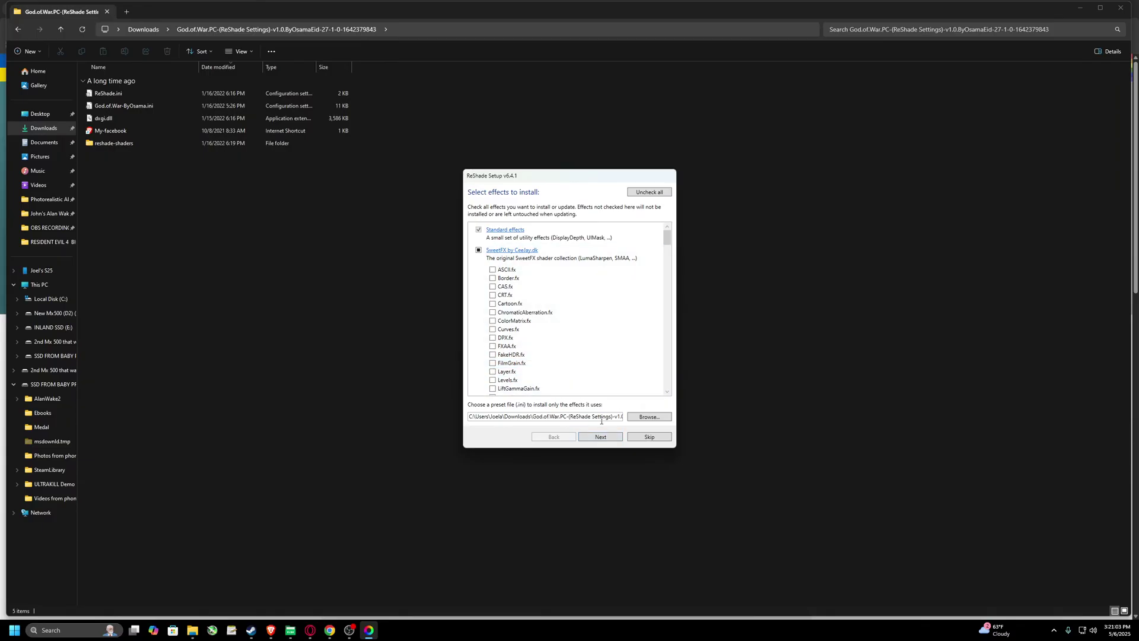
pyautogui.click(638, 419)
pyautogui.click(585, 278)
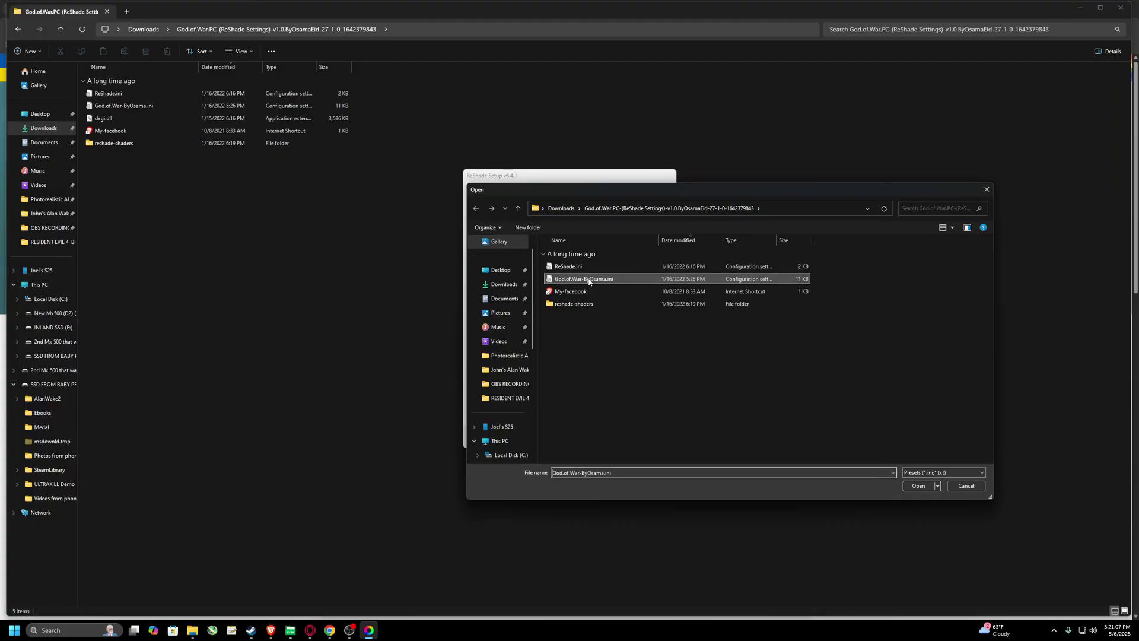
pyautogui.click(918, 485)
# Finish the ReShade installation and bring up God of War's Steam library page
pyautogui.click(600, 436)
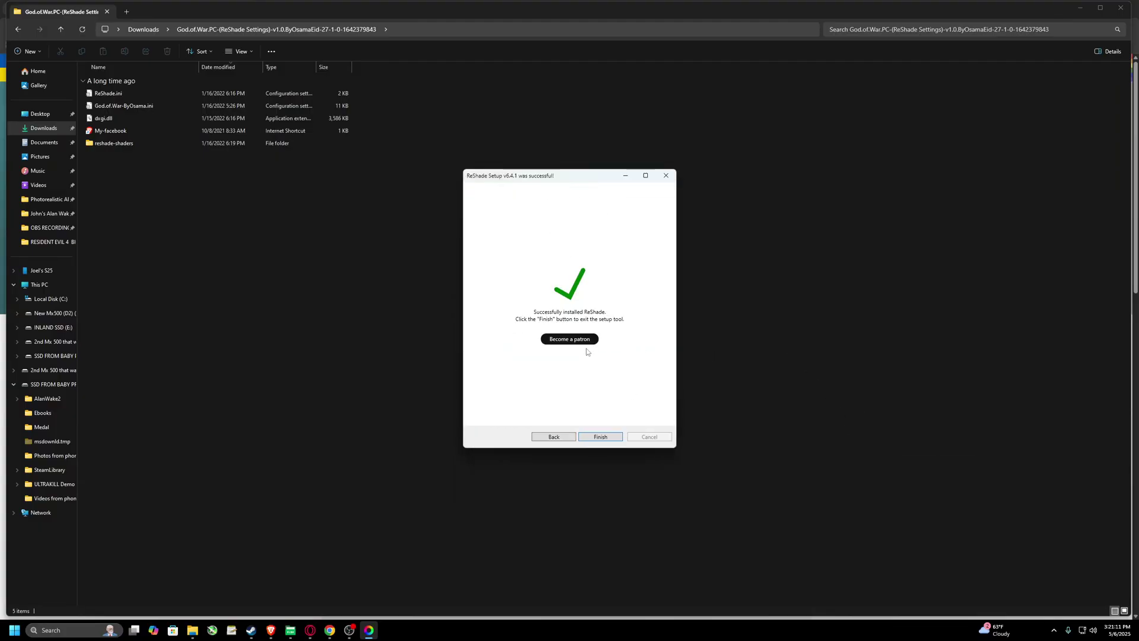
pyautogui.click(600, 436)
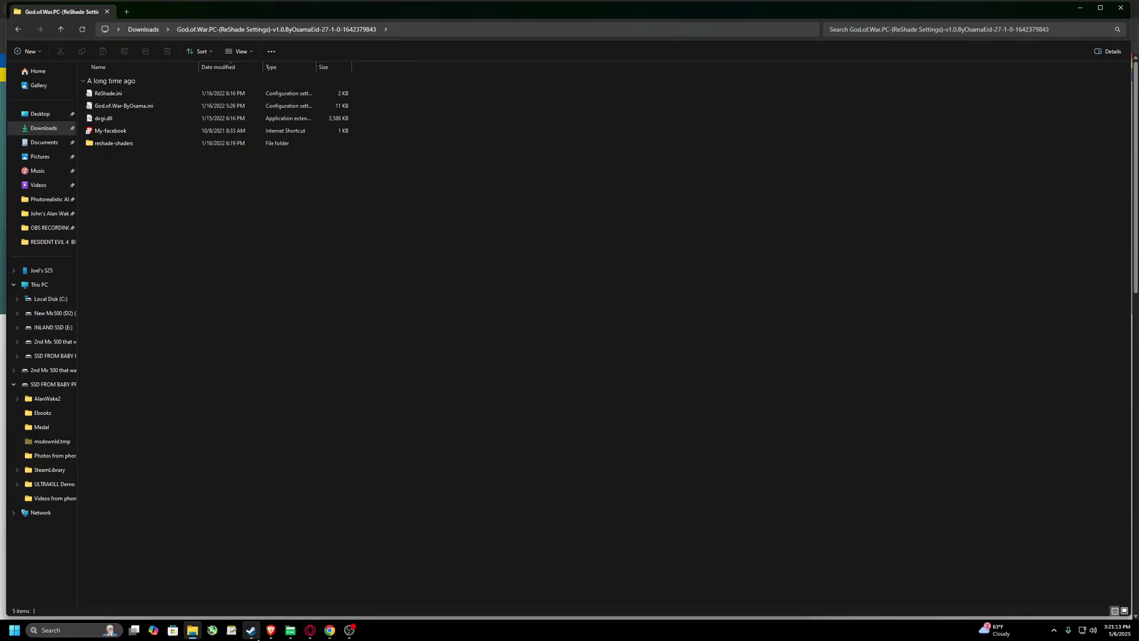
pyautogui.click(251, 630)
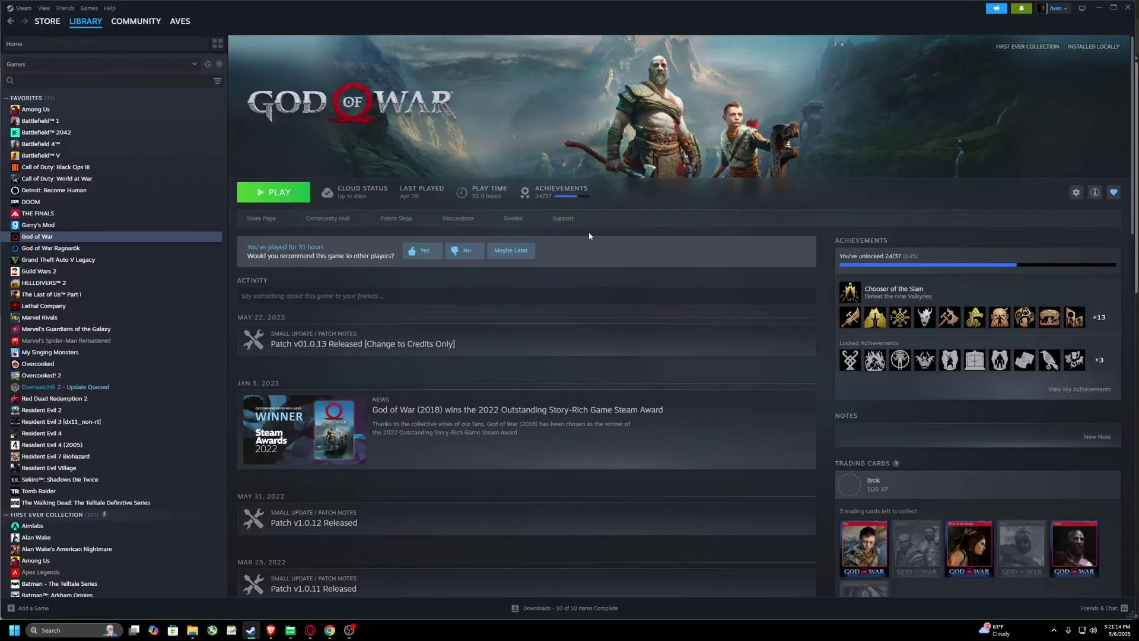
# Play God of War from its Steam library page
pyautogui.click(291, 197)
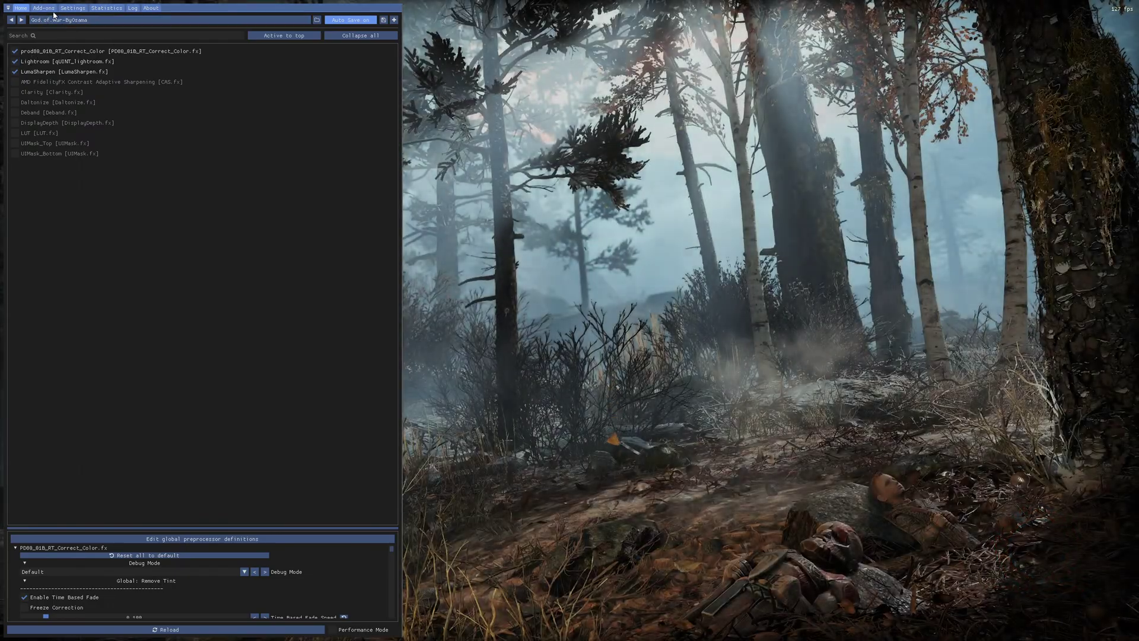
# Review the ReShade overlay's Add-ons and Settings tabs, then hide the overlay with Home
pyautogui.click(44, 8)
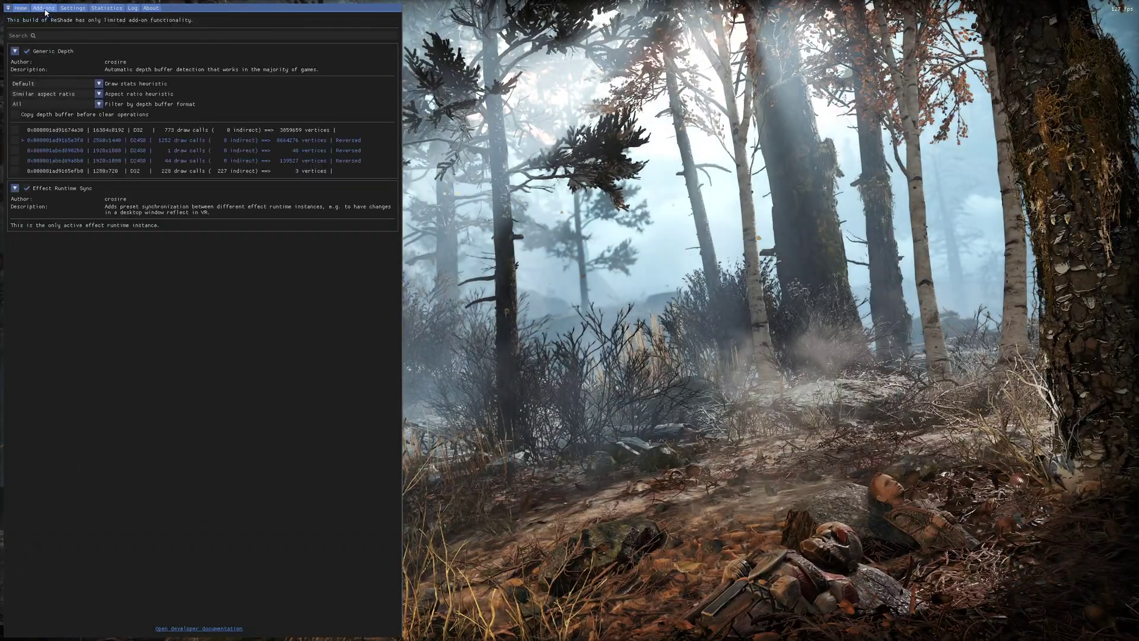
pyautogui.click(72, 9)
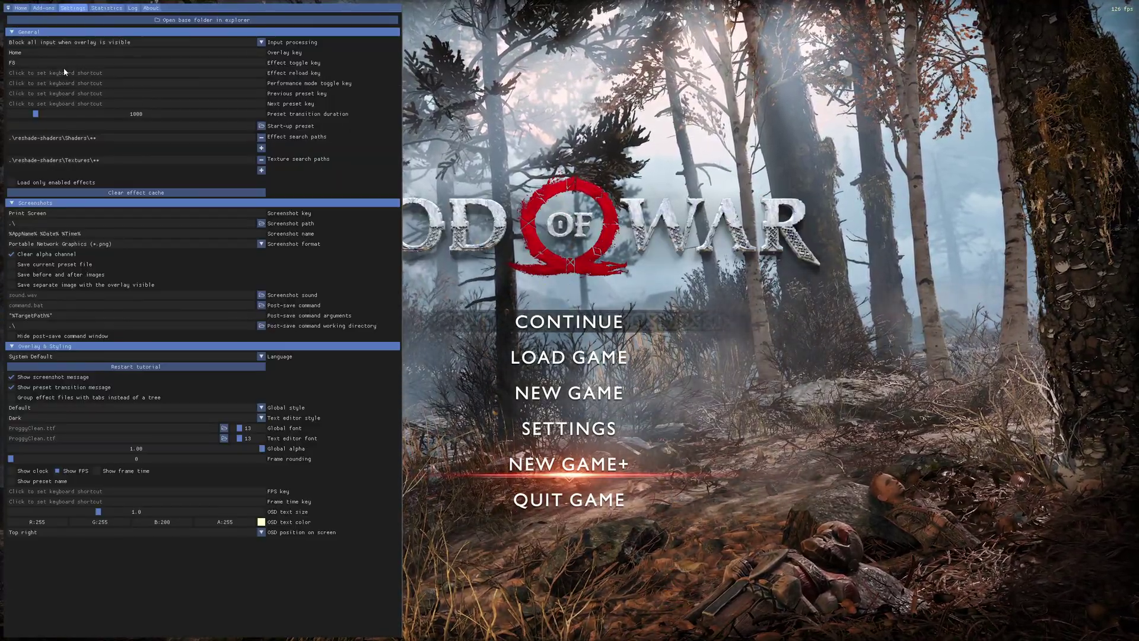
pyautogui.moveTo(53, 72)
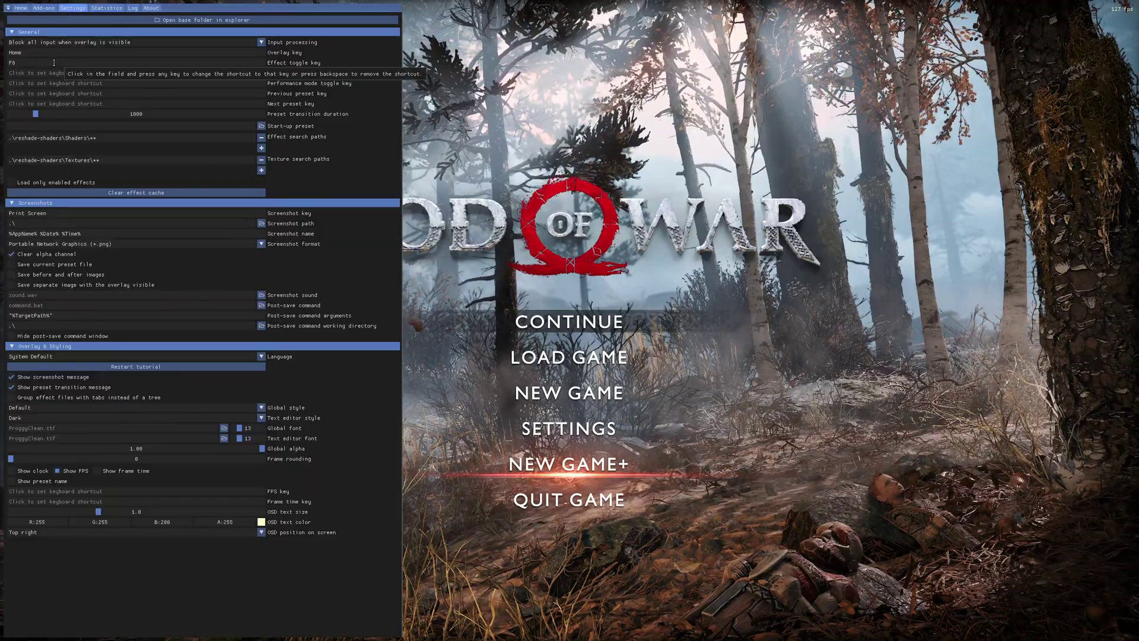
pyautogui.press('Home')
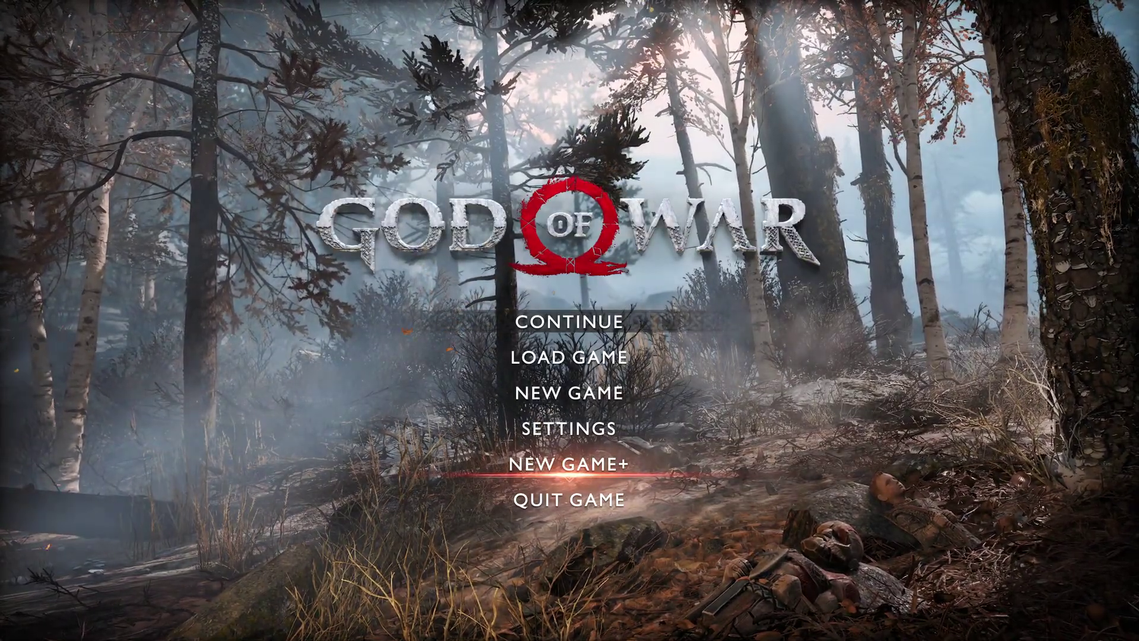
# Continue the saved game, walk Kratos into the cave, and switch to the Blades of Chaos
pyautogui.press('Return')
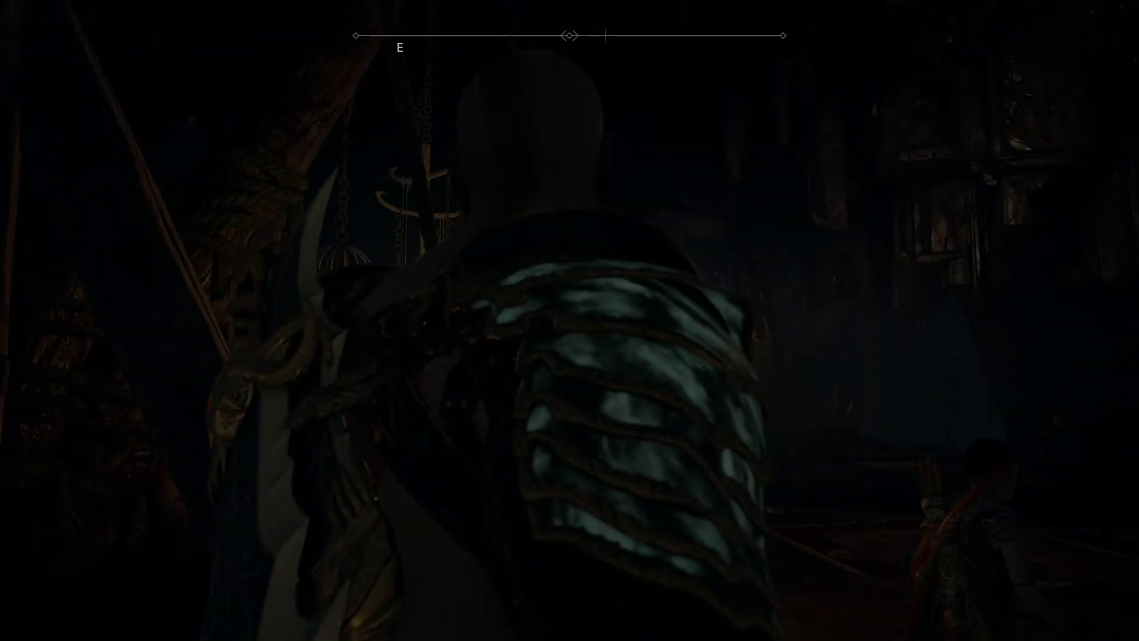
pyautogui.press('w')
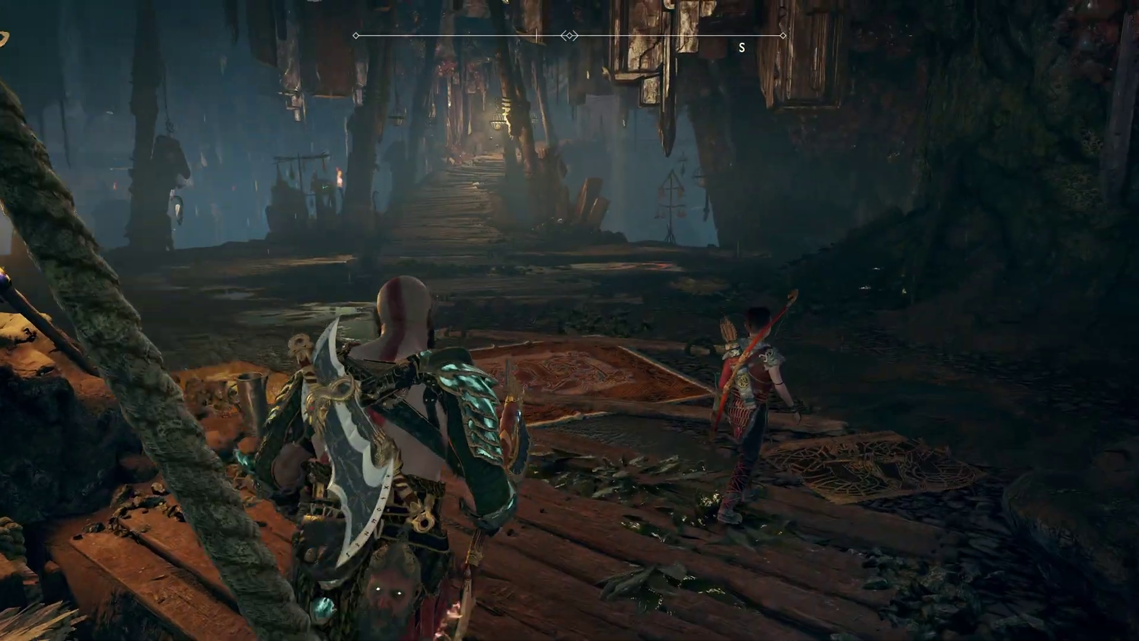
pyautogui.press('w')
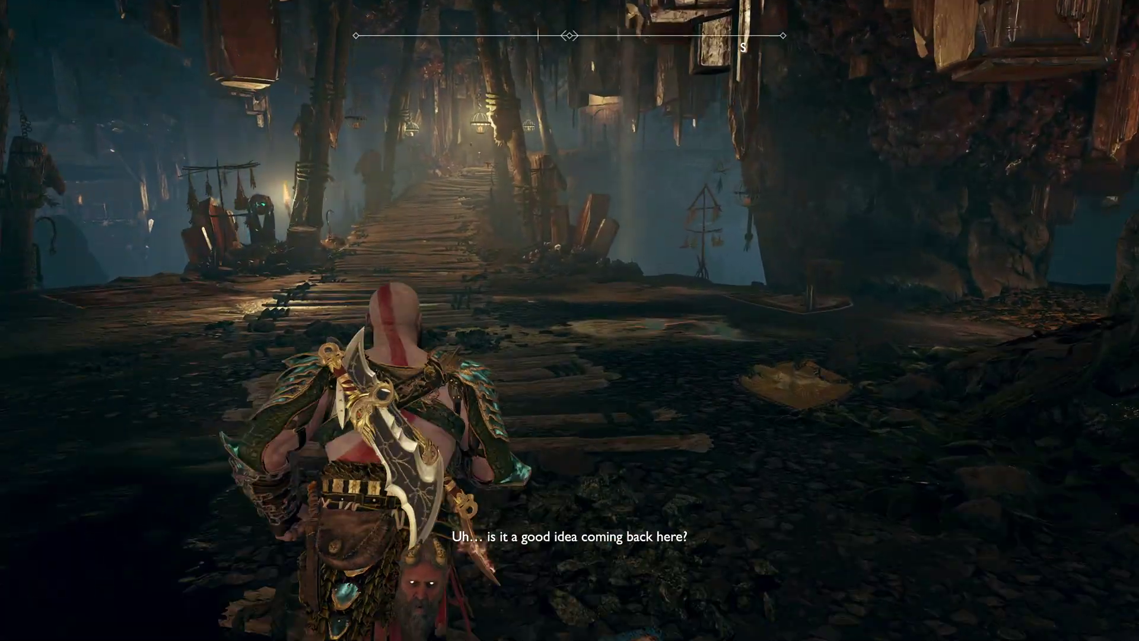
pyautogui.press('w')
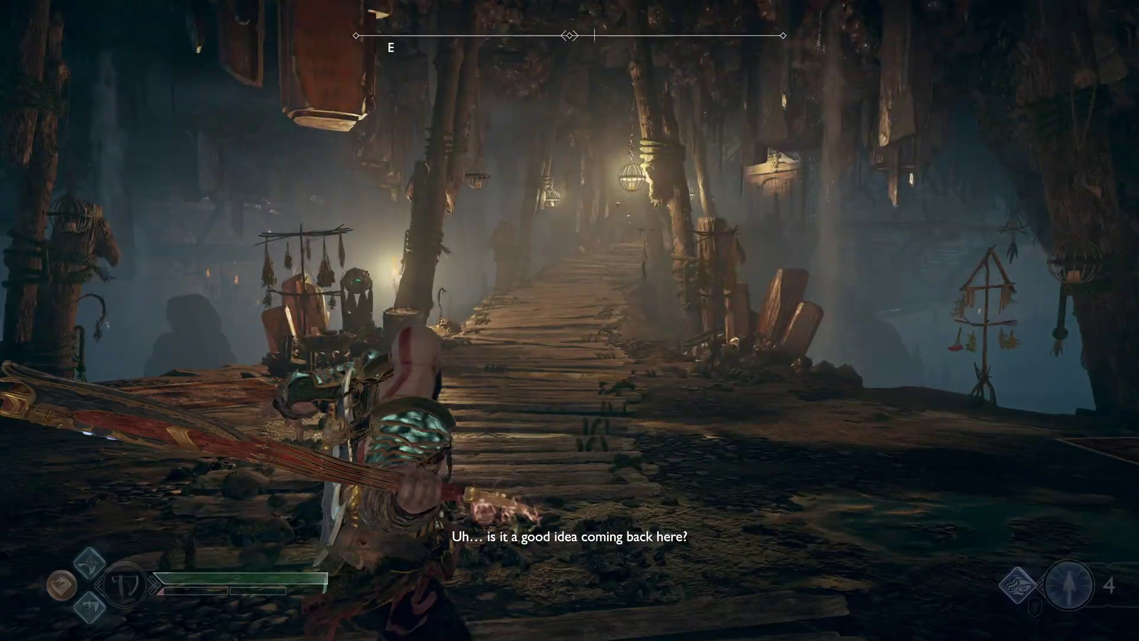
pyautogui.press('w')
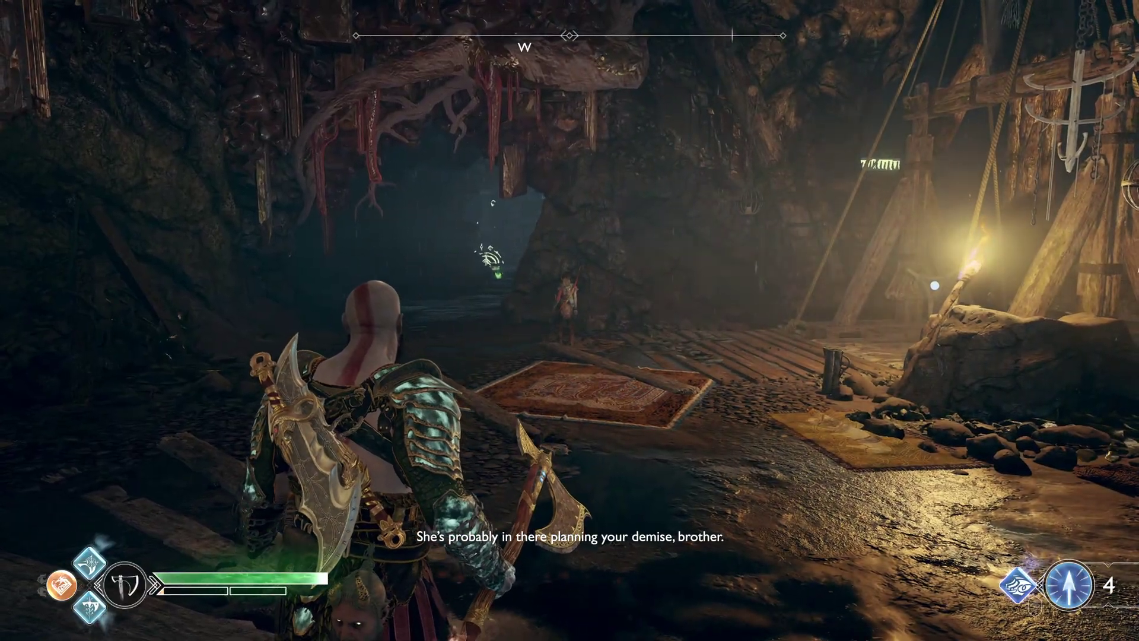
pyautogui.press('w')
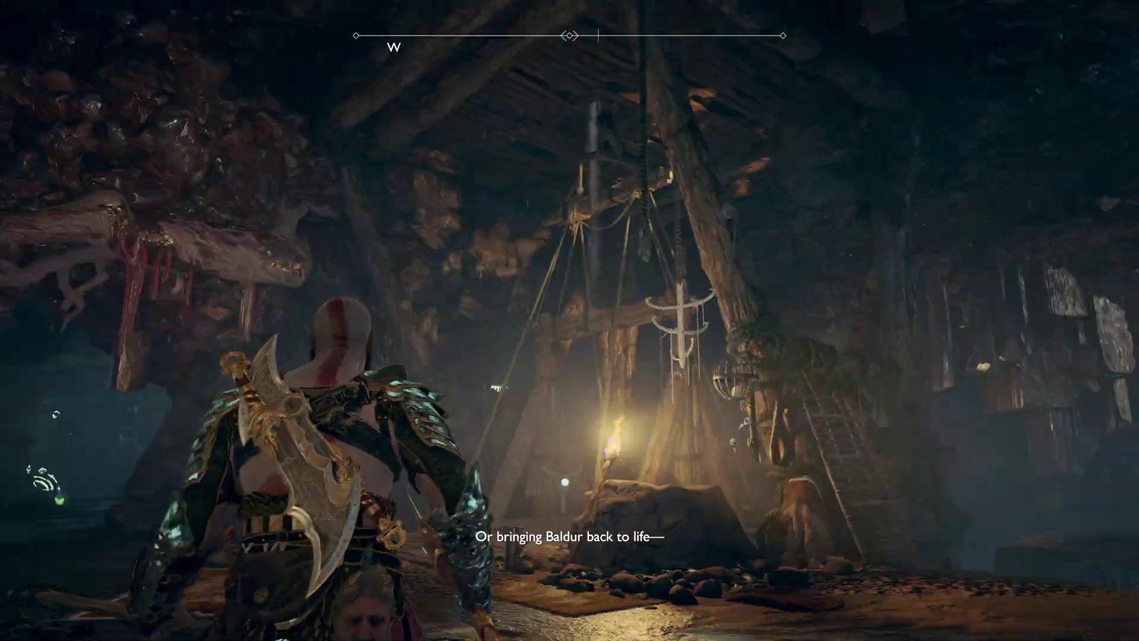
pyautogui.press('w')
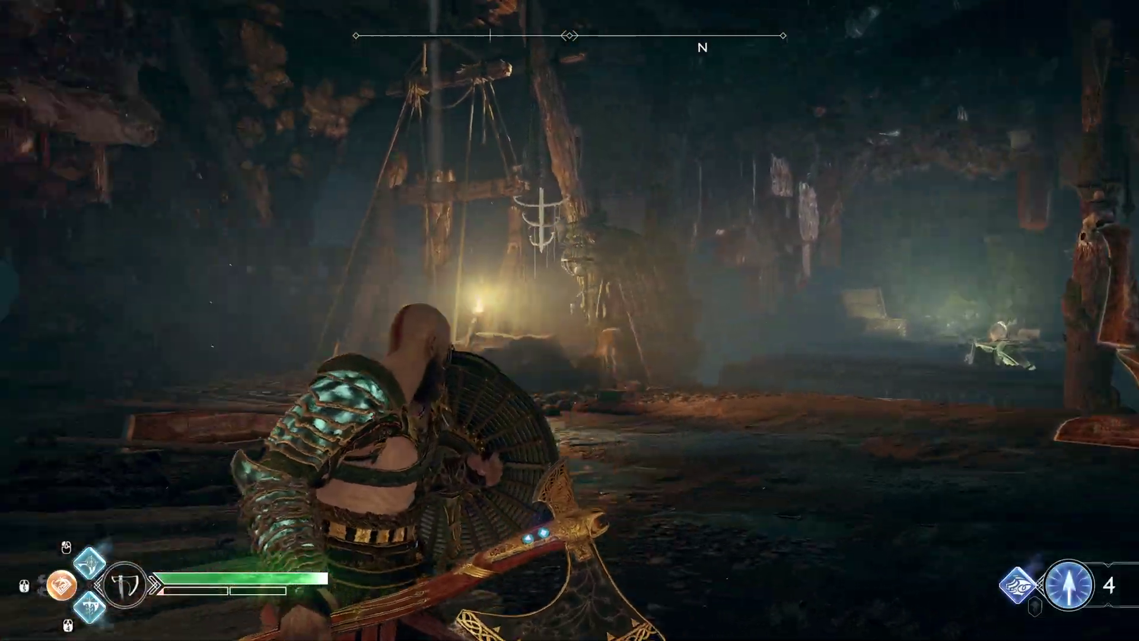
pyautogui.press('2')
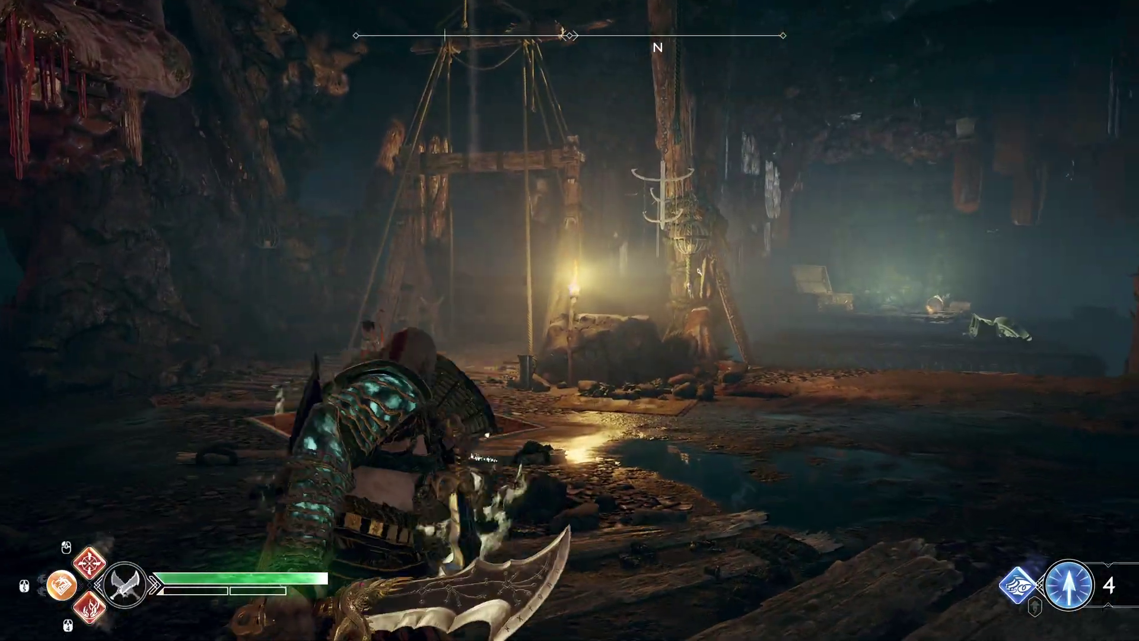